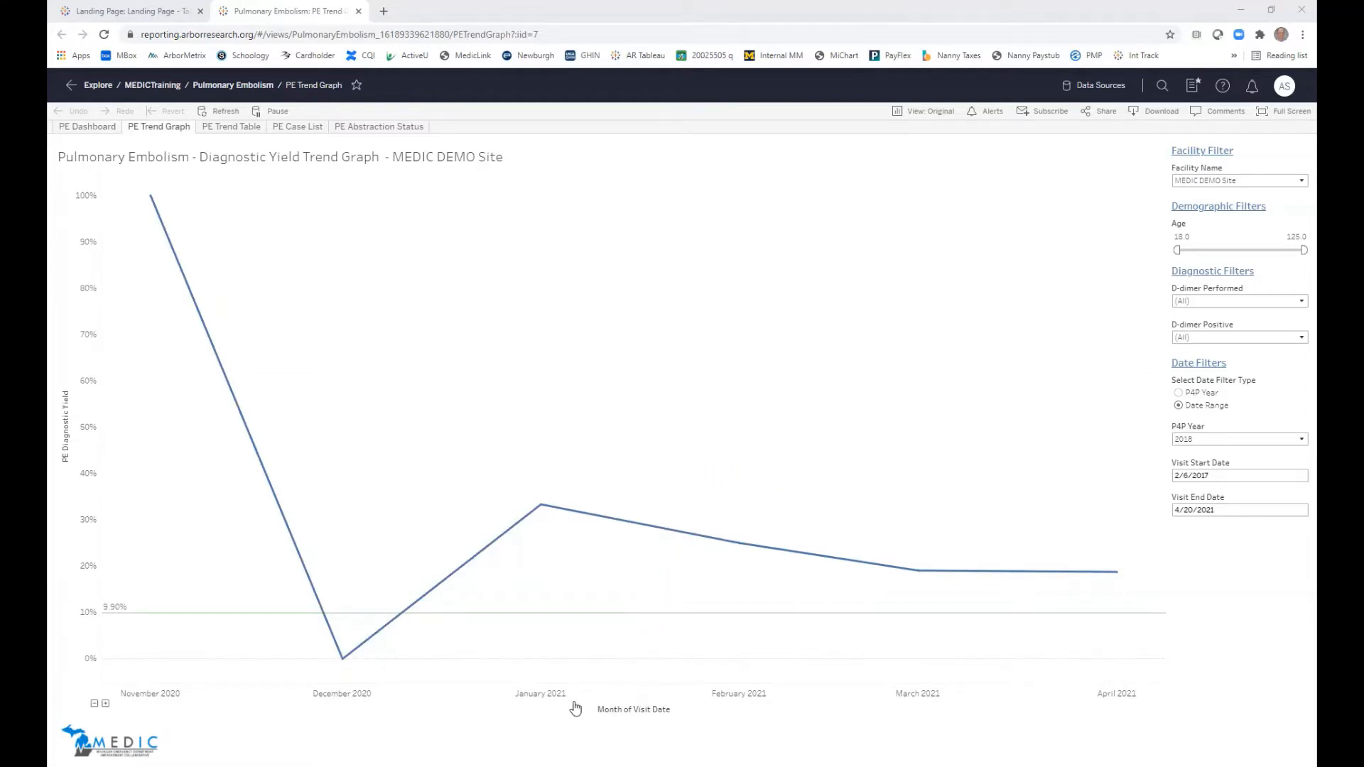
- Filter the trend graph by P4P year instead of date range and set the P4P year to 2021
{"action": "left_click", "coordinate": [633, 682]}
{"action": "left_click", "coordinate": [1229, 514]}
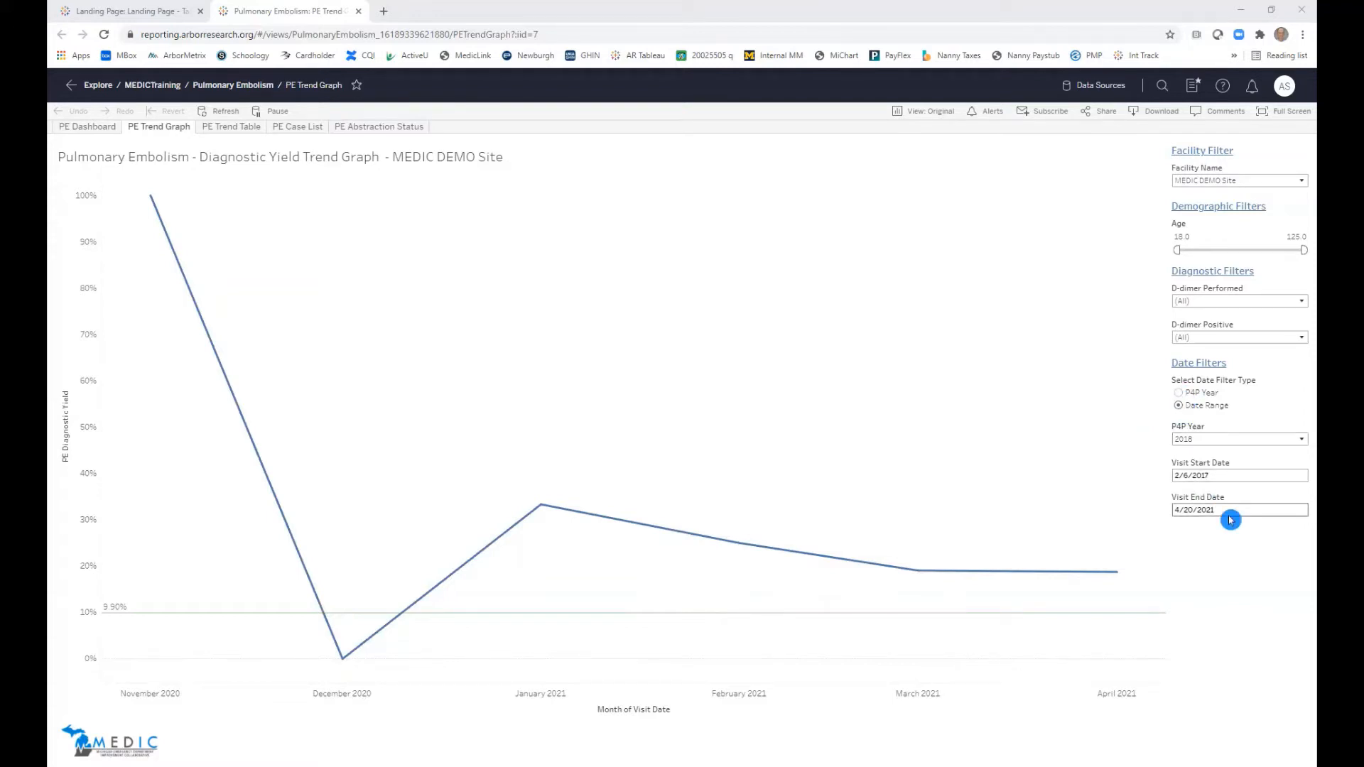
{"action": "left_click", "coordinate": [1178, 395]}
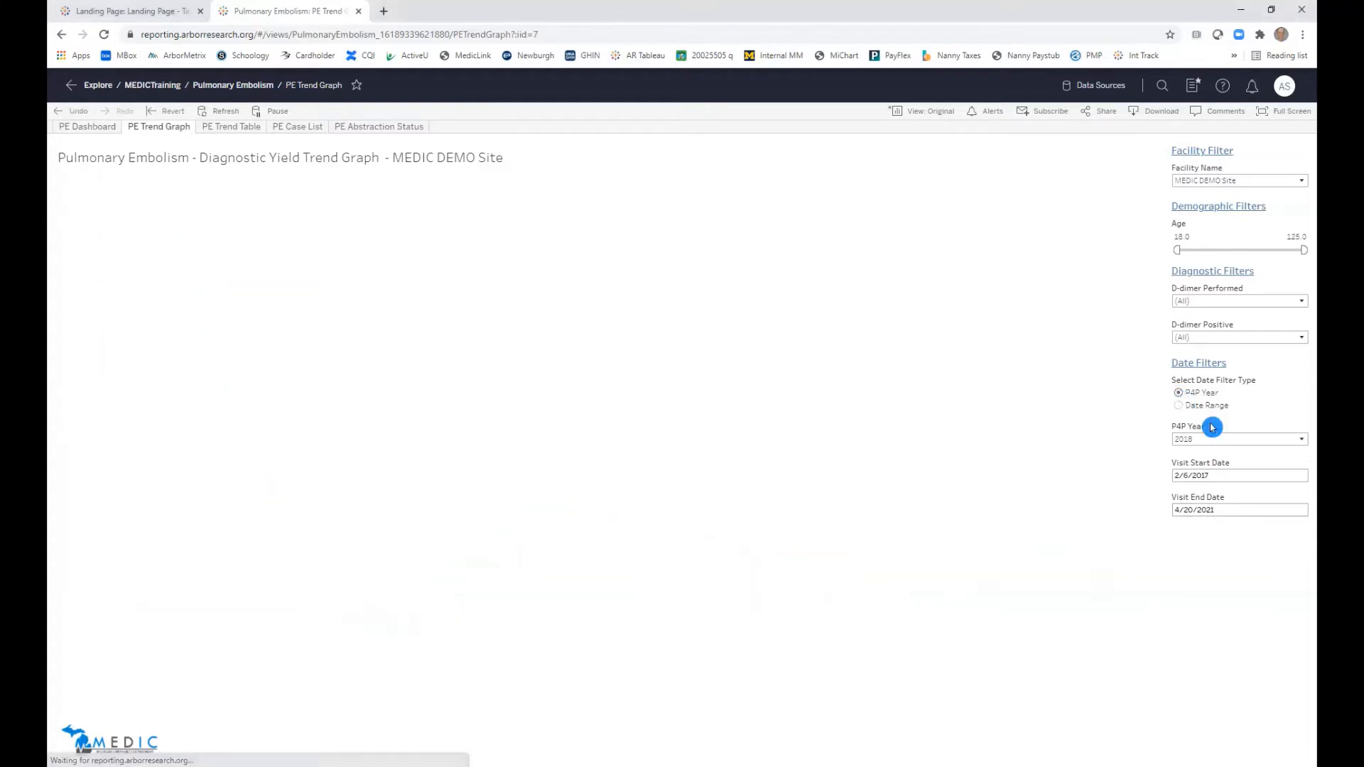
{"action": "left_click", "coordinate": [1221, 441]}
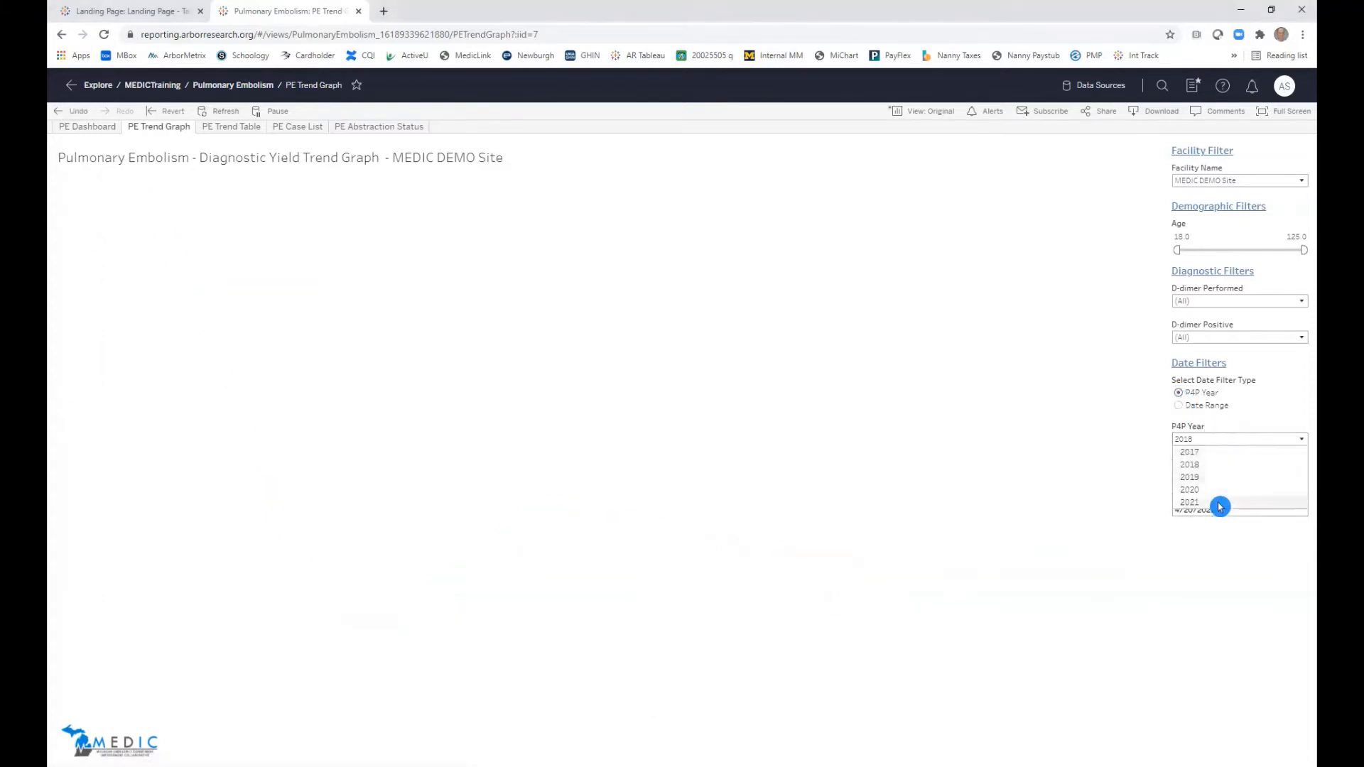
{"action": "left_click", "coordinate": [1220, 504]}
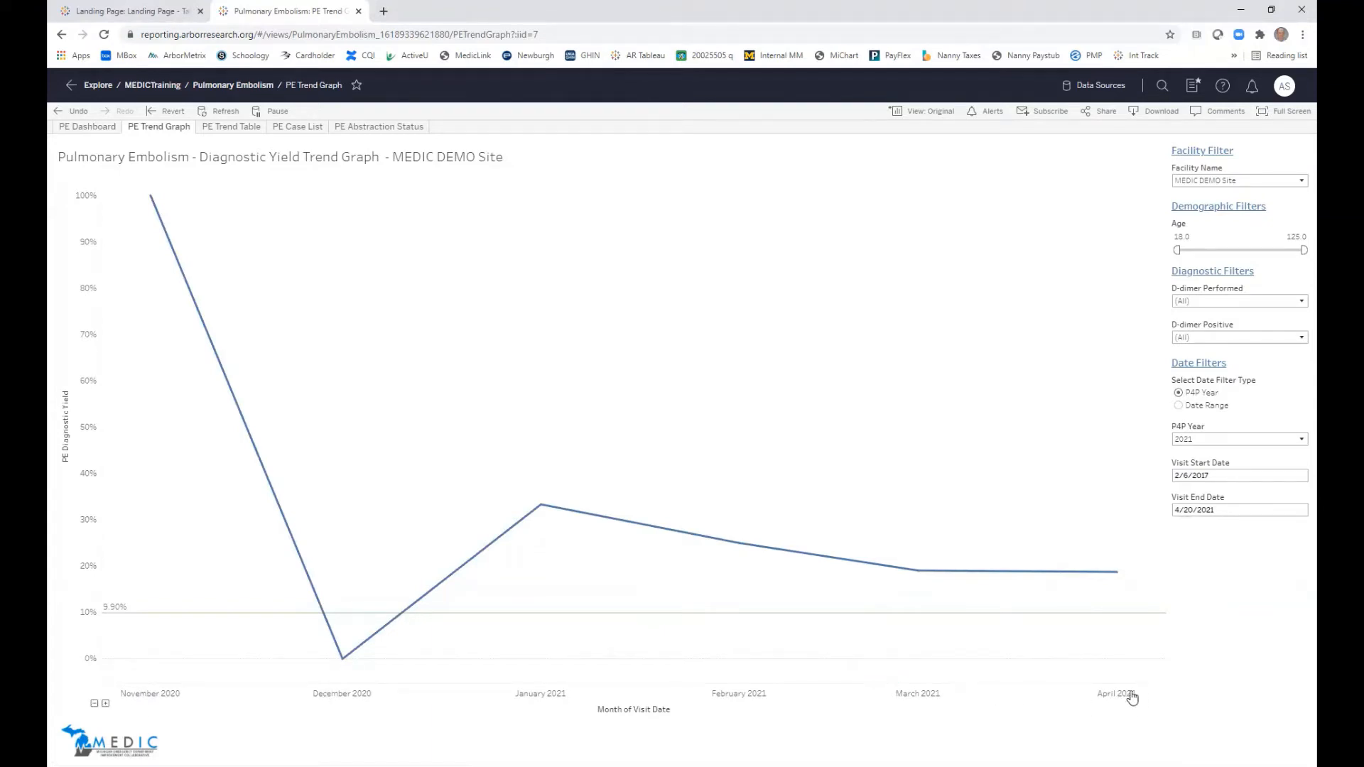
- Inspect the diagnostic yield details of the November 2020, December 2020 and January 2021 points on the trend line
{"action": "mouse_move", "coordinate": [154, 203]}
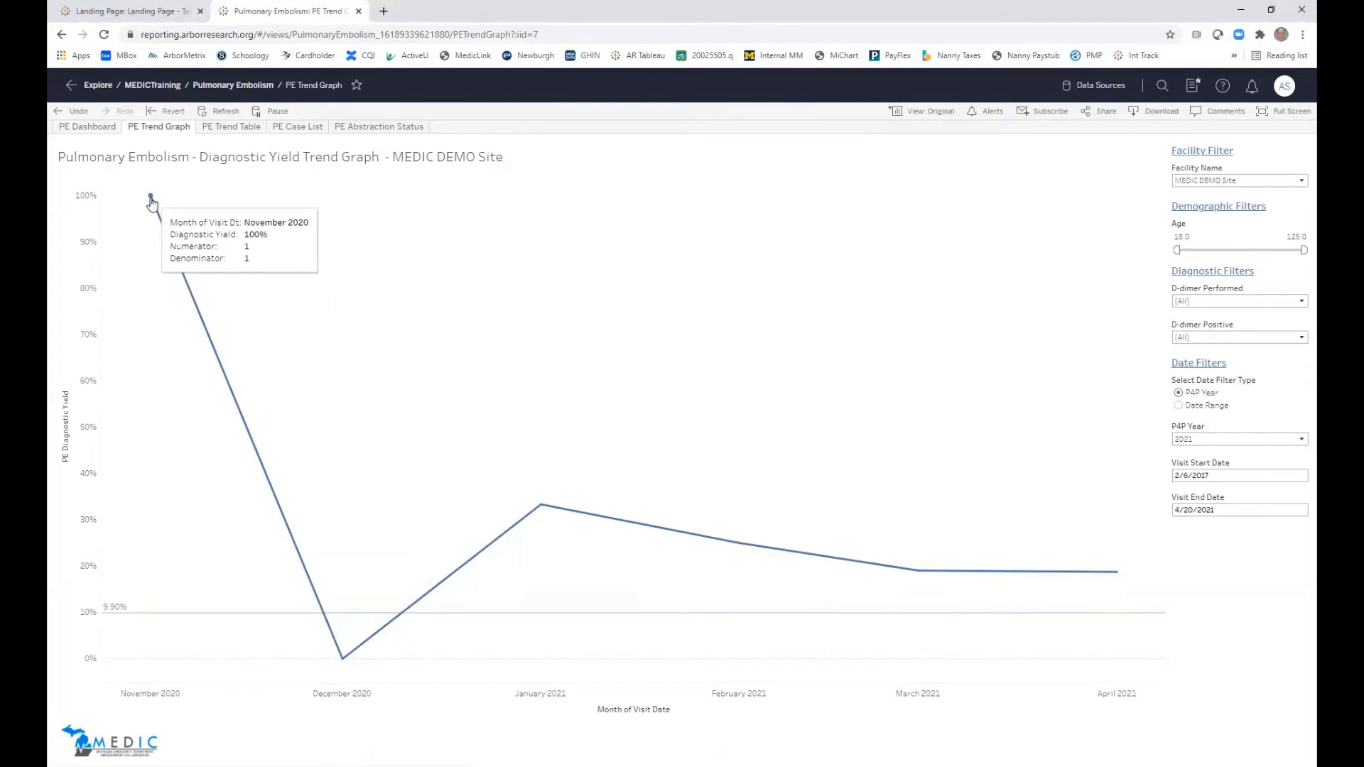
{"action": "mouse_move", "coordinate": [341, 660]}
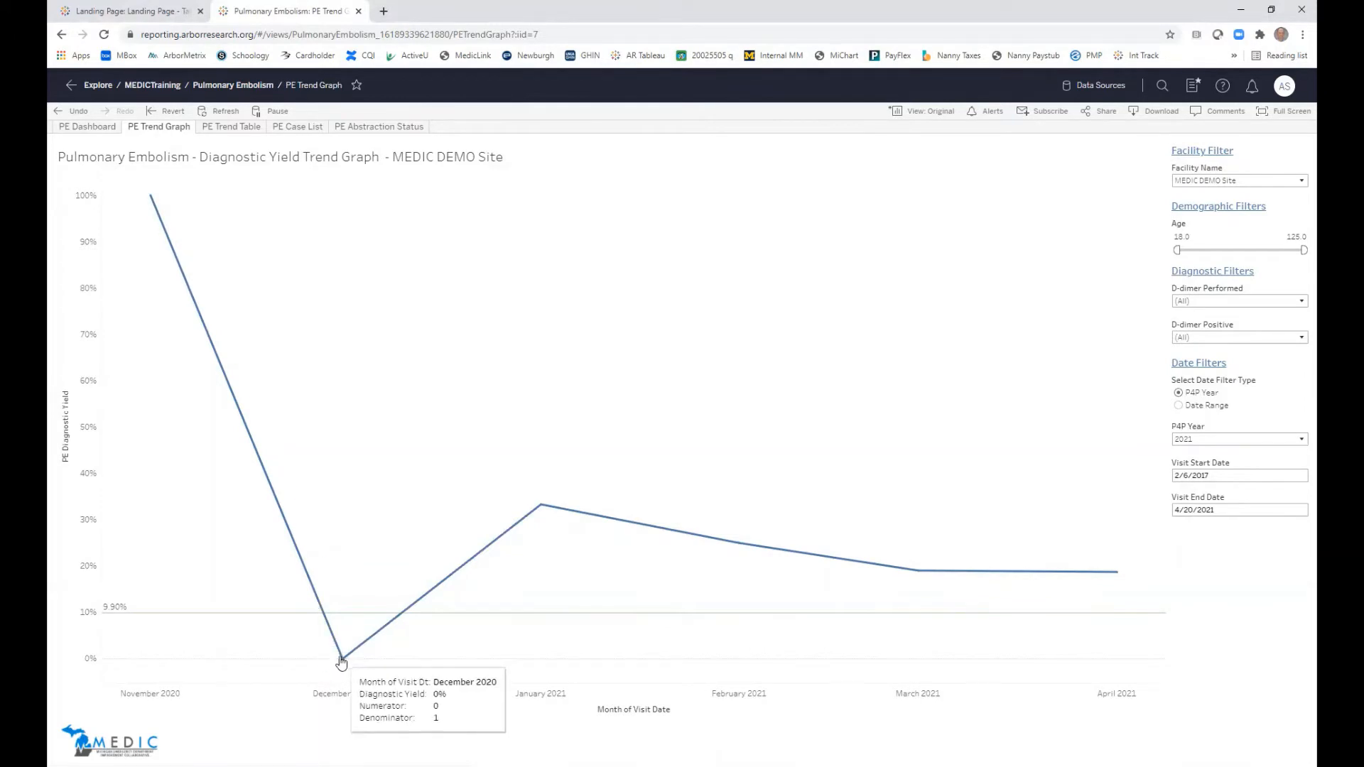
{"action": "mouse_move", "coordinate": [544, 511]}
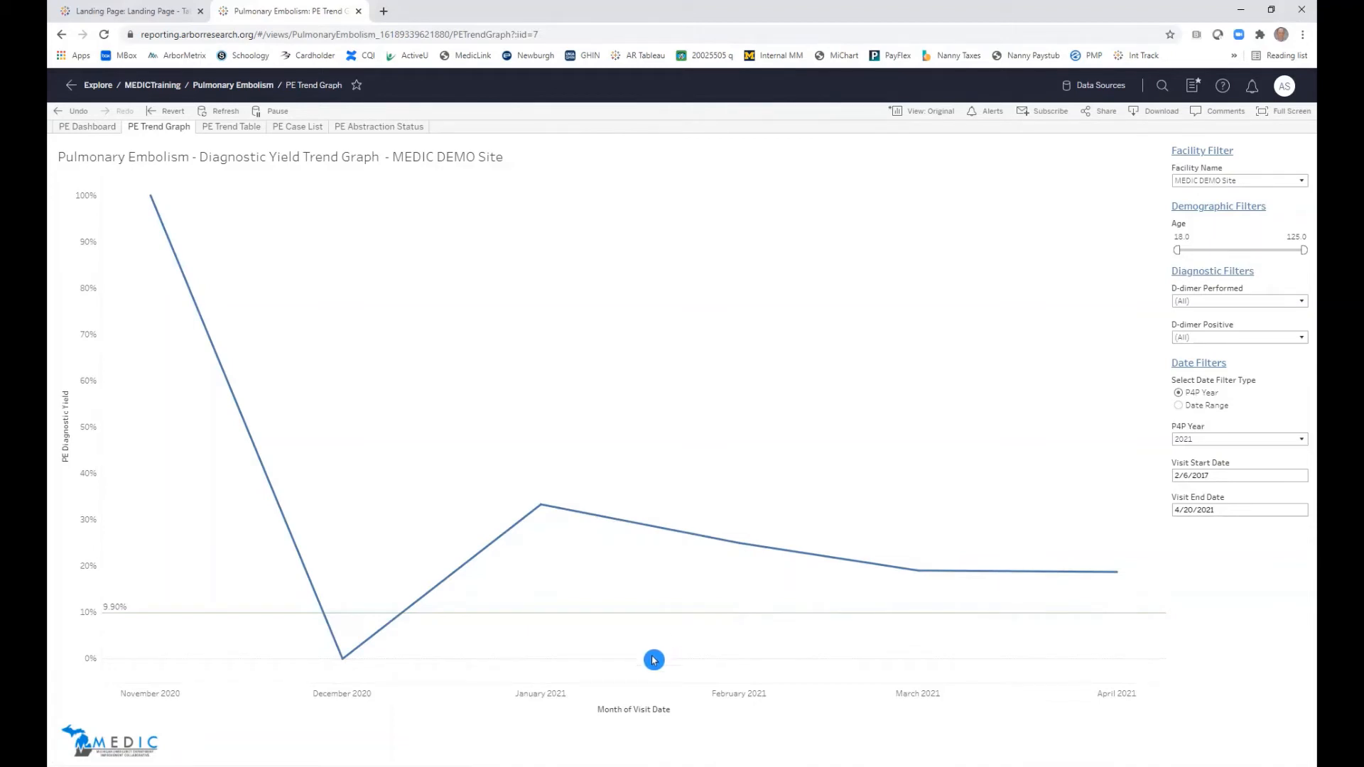
- Drill the visit date axis down from months through weeks to individual days
{"action": "left_click", "coordinate": [551, 699]}
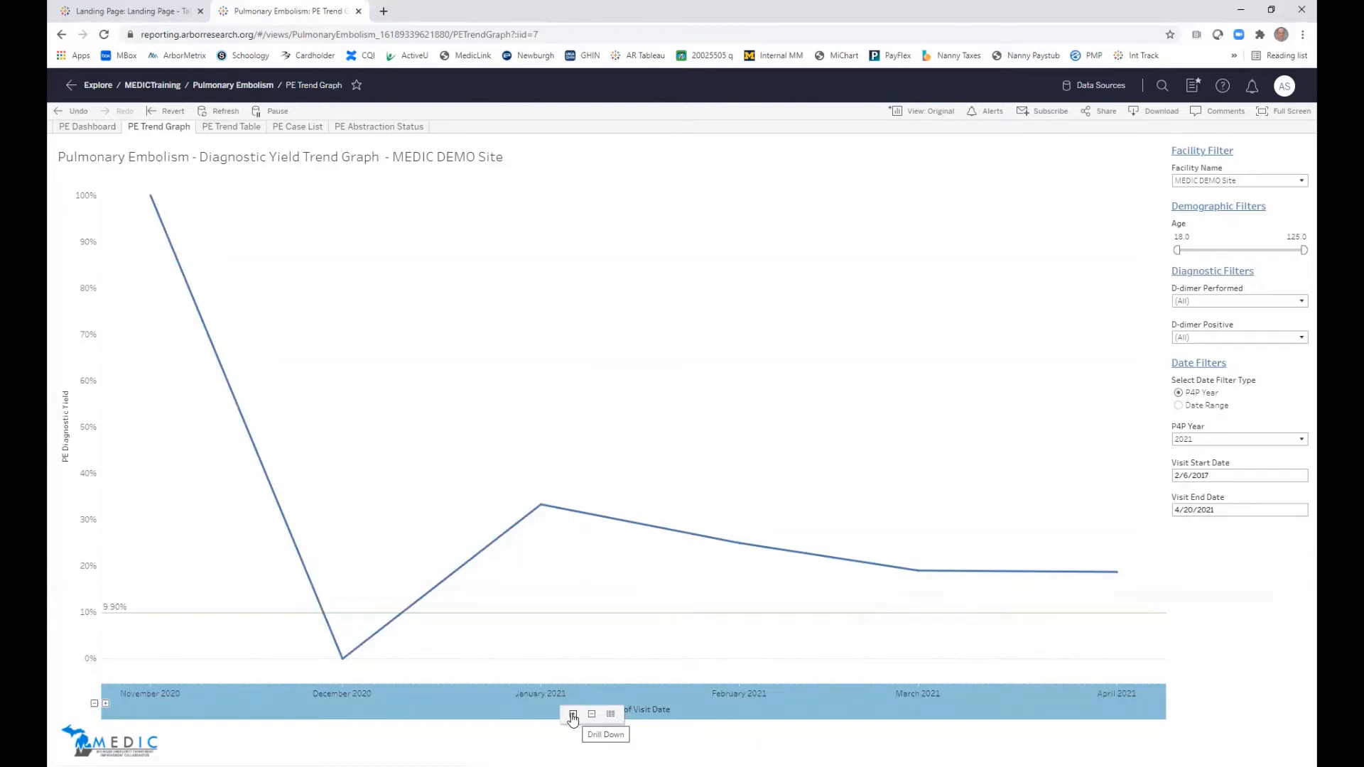
{"action": "left_click", "coordinate": [573, 715]}
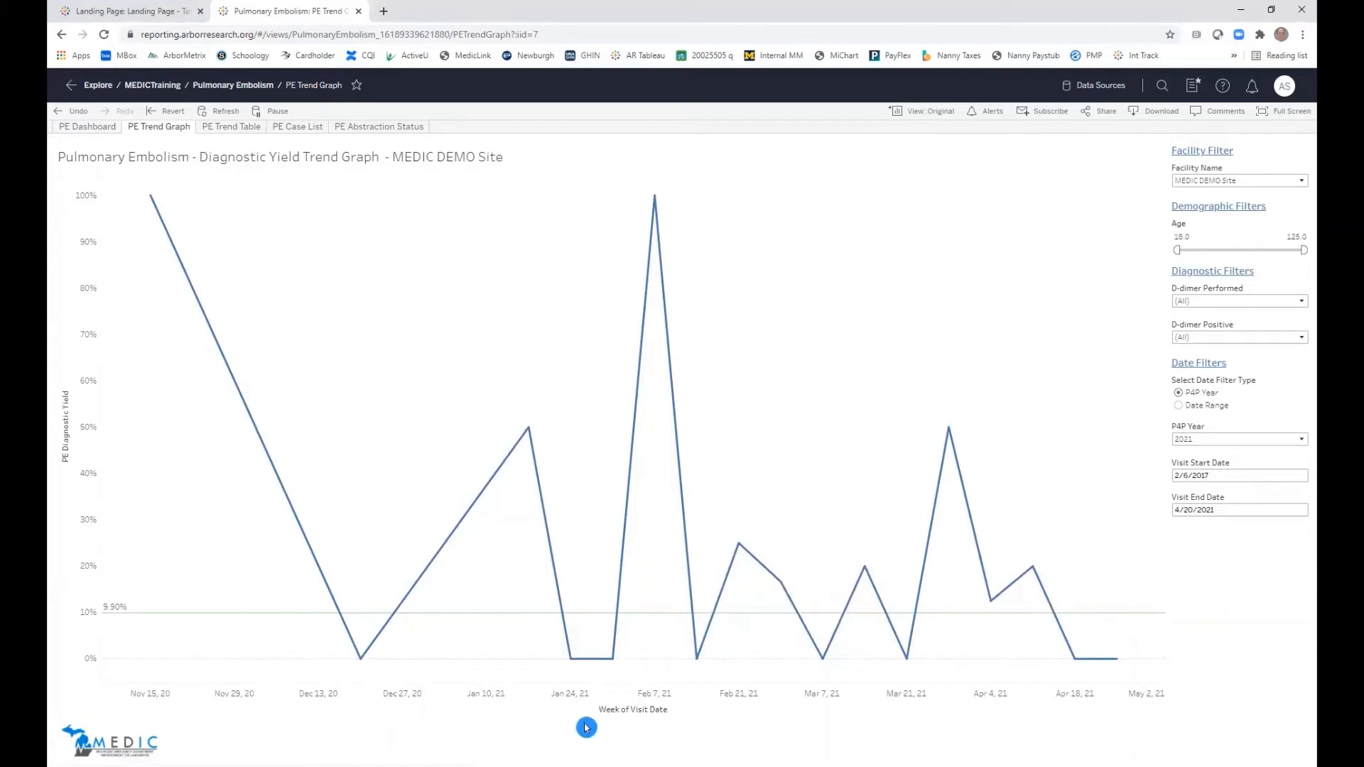
{"action": "left_click", "coordinate": [577, 703]}
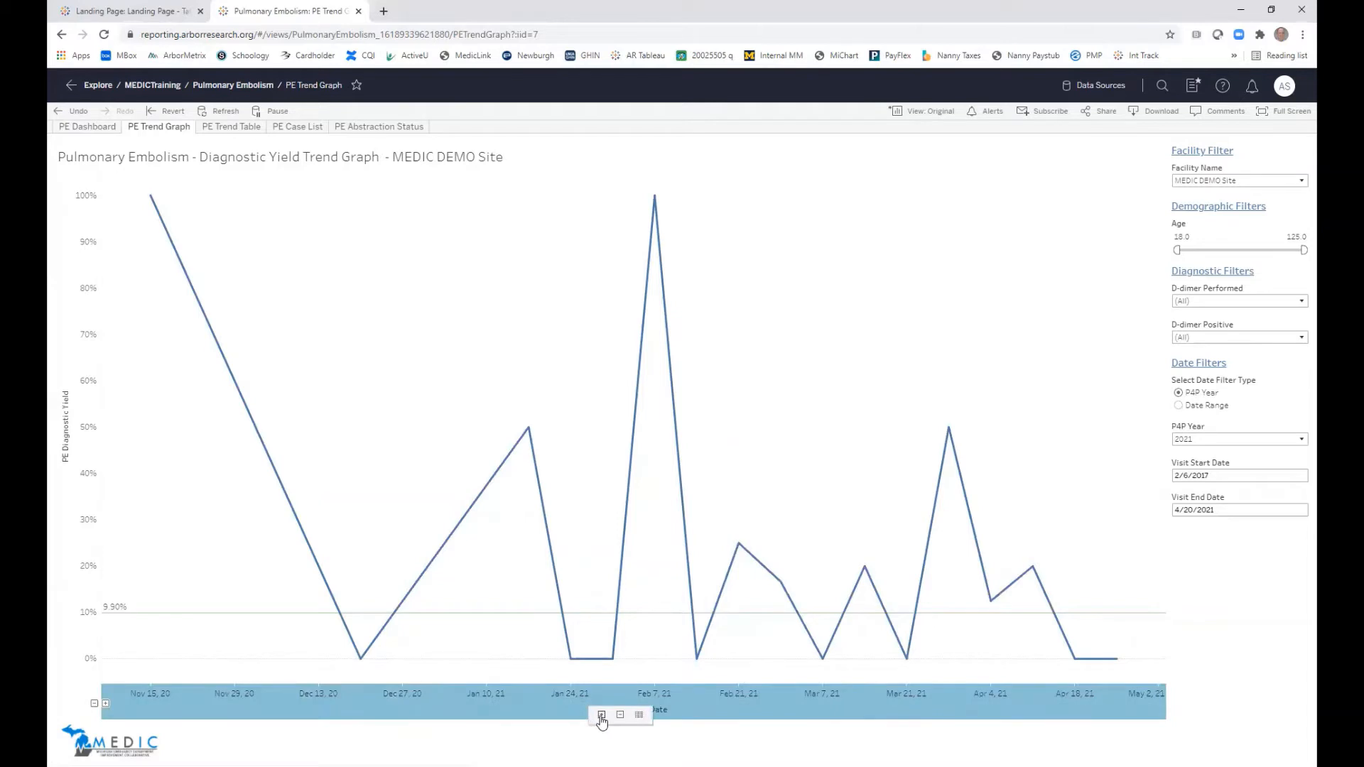
{"action": "left_click", "coordinate": [601, 714]}
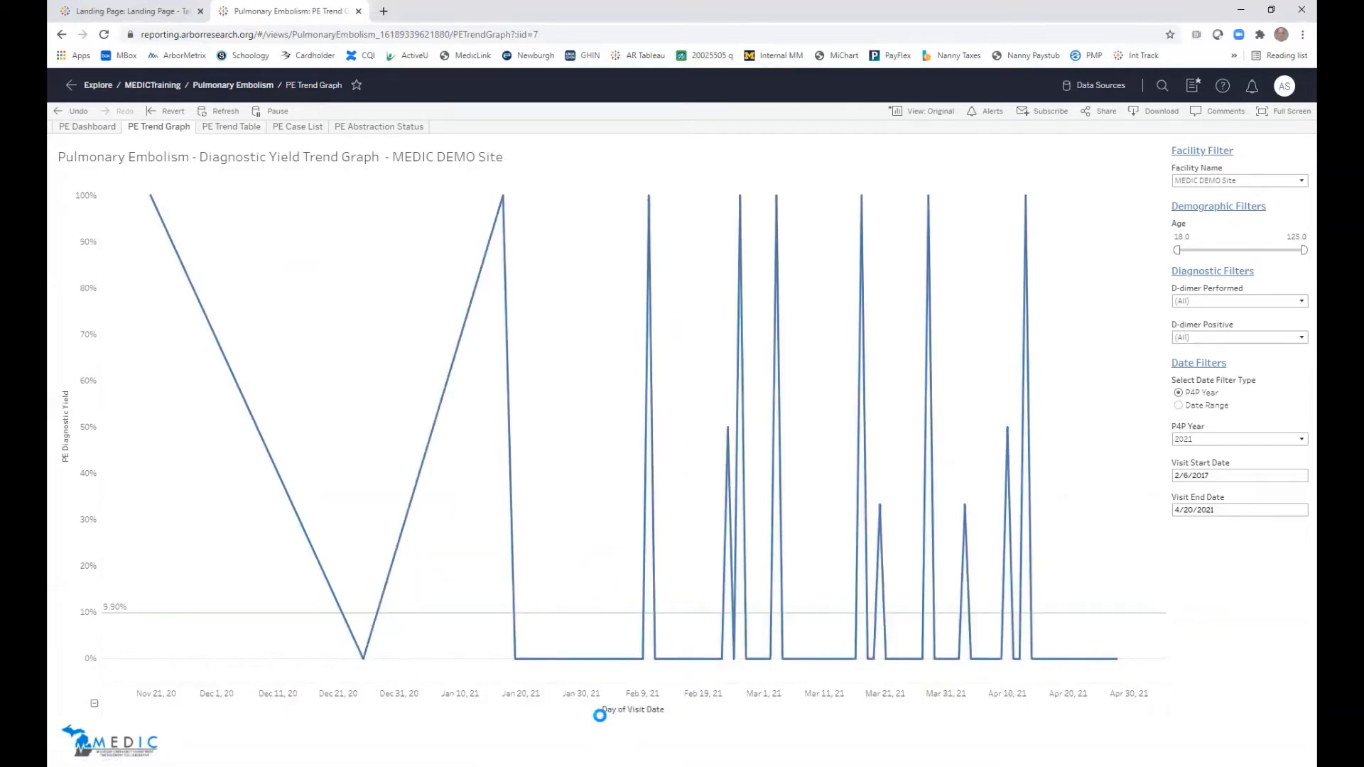
- Drill the visit date axis up from days through months to quarters
{"action": "left_click", "coordinate": [593, 703]}
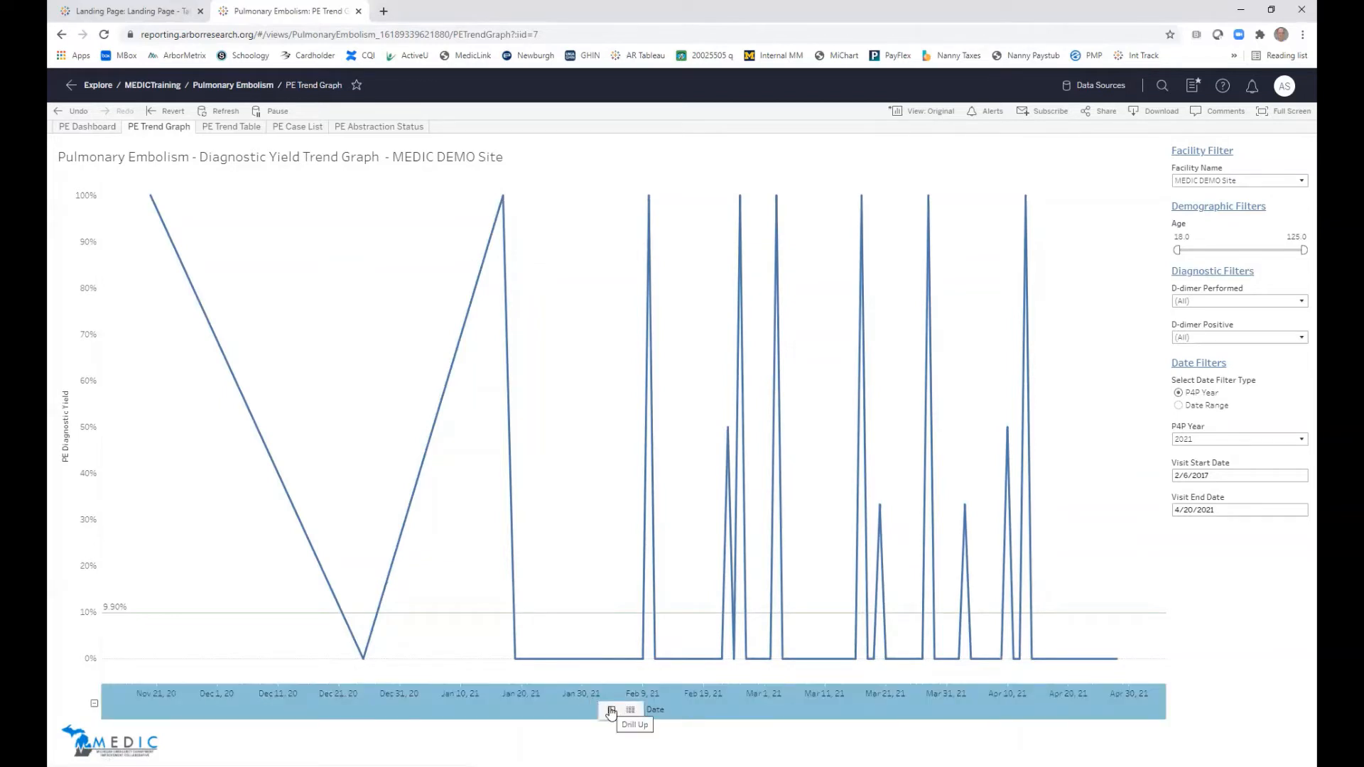
{"action": "left_click", "coordinate": [611, 712]}
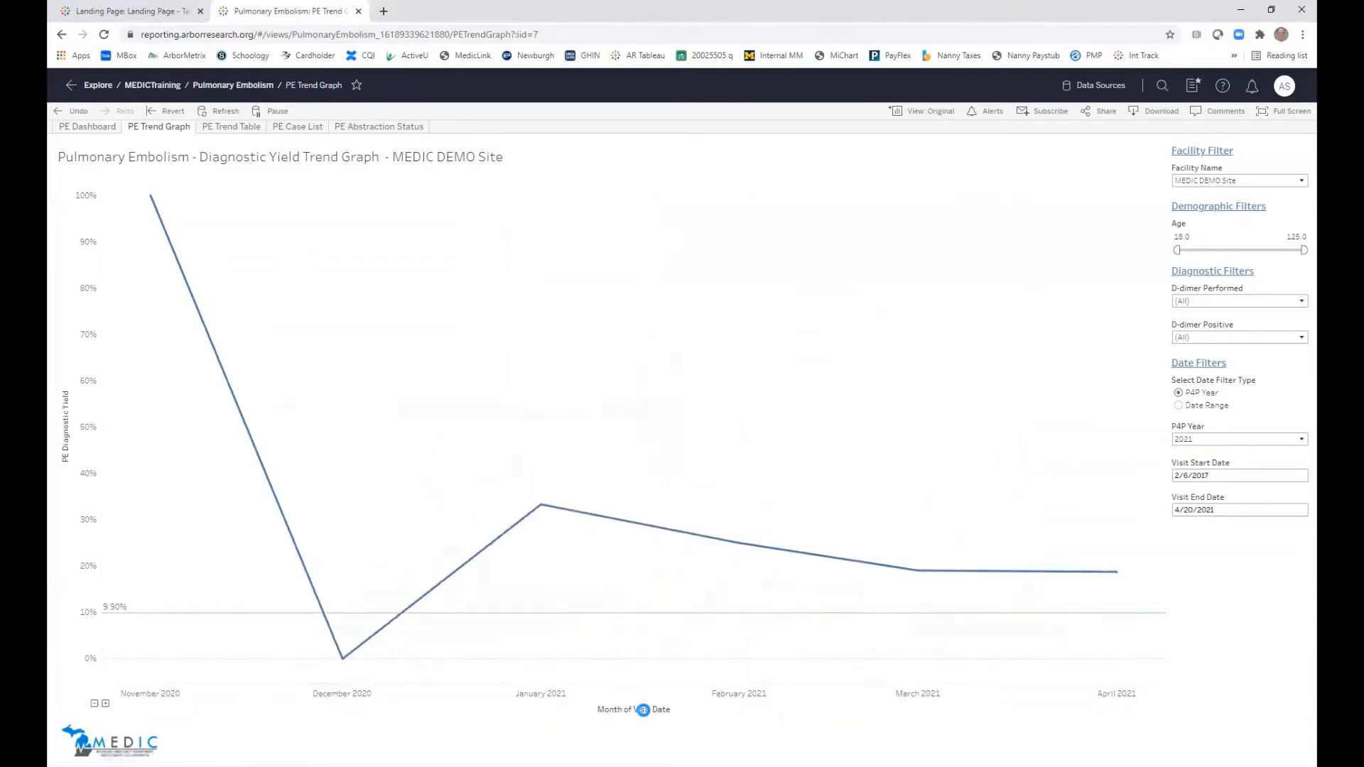
{"action": "mouse_move", "coordinate": [608, 700]}
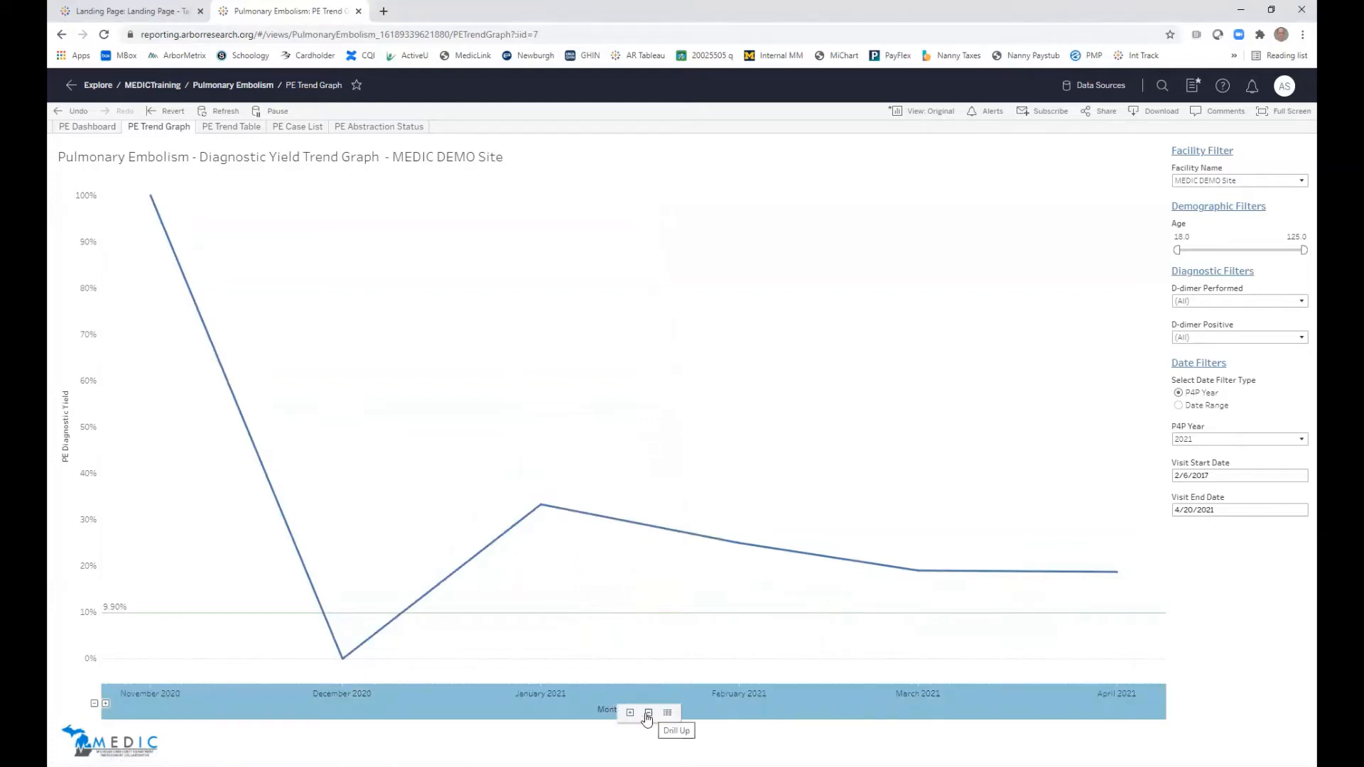
{"action": "left_click", "coordinate": [649, 713]}
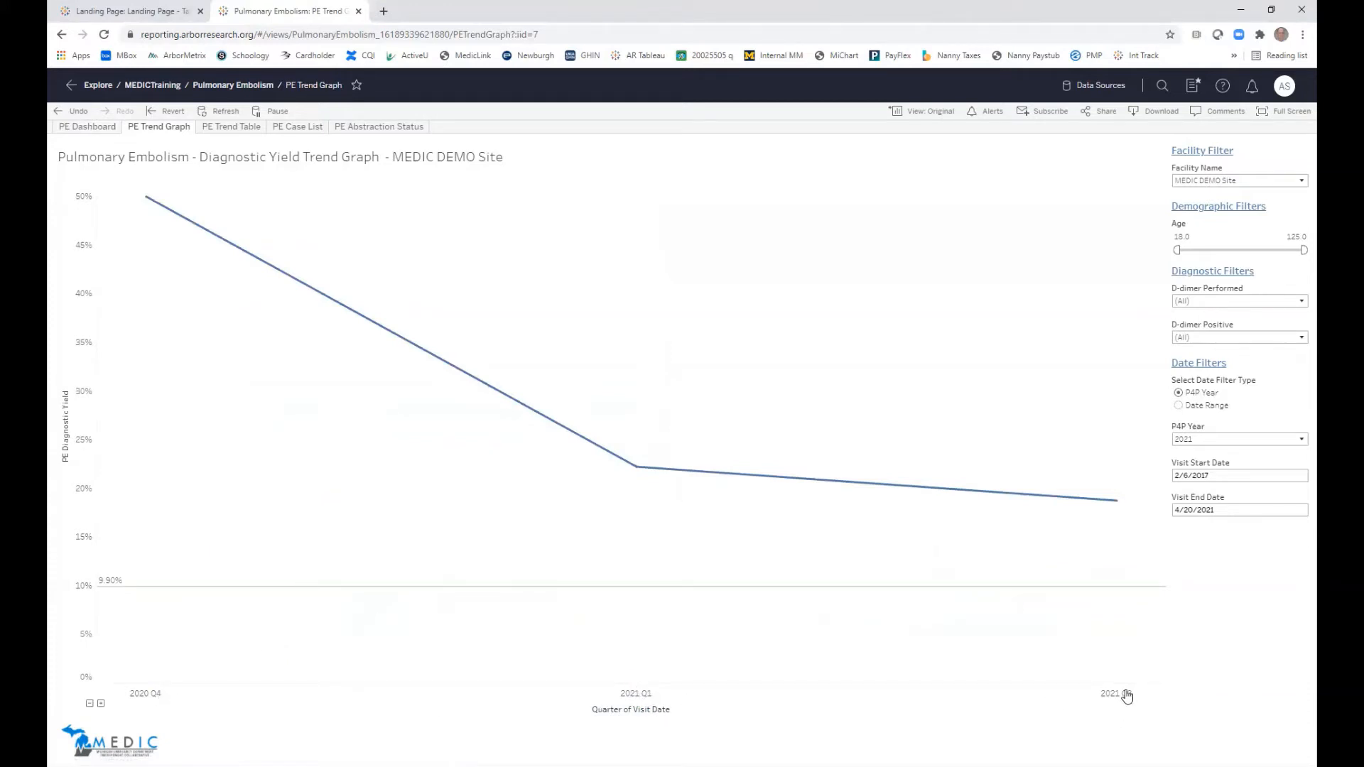
- Inspect the 2021 Q1 and Q2 points, and drill up to years to check the 2021 point
{"action": "mouse_move", "coordinate": [639, 470]}
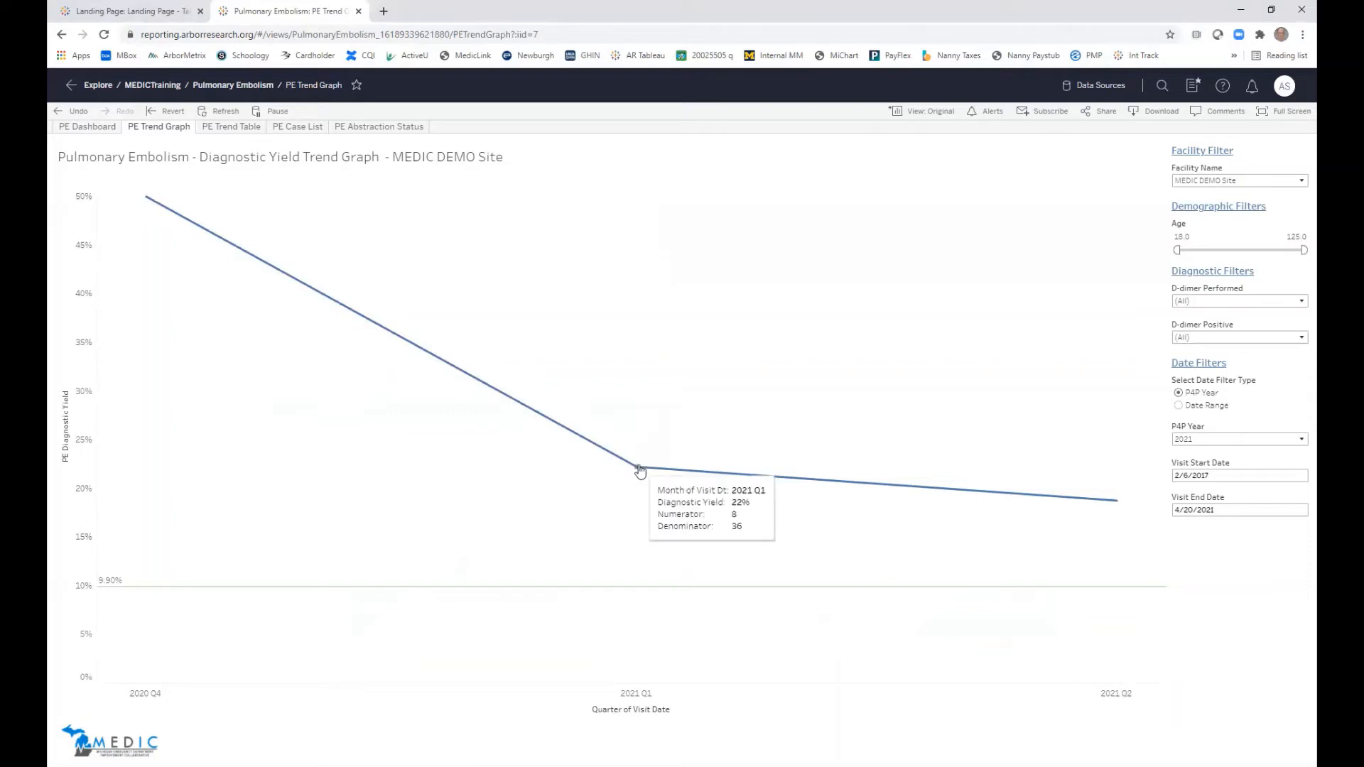
{"action": "mouse_move", "coordinate": [1113, 506]}
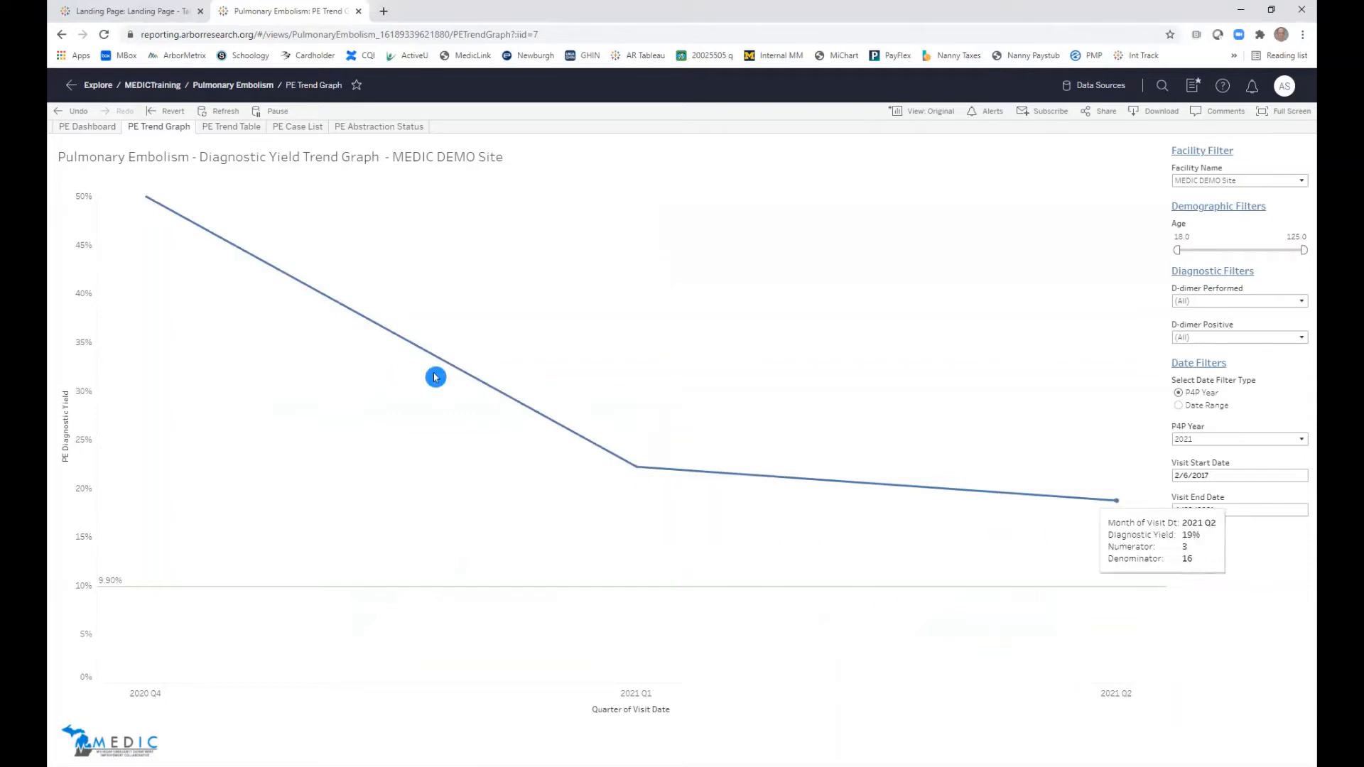
{"action": "left_click", "coordinate": [630, 697]}
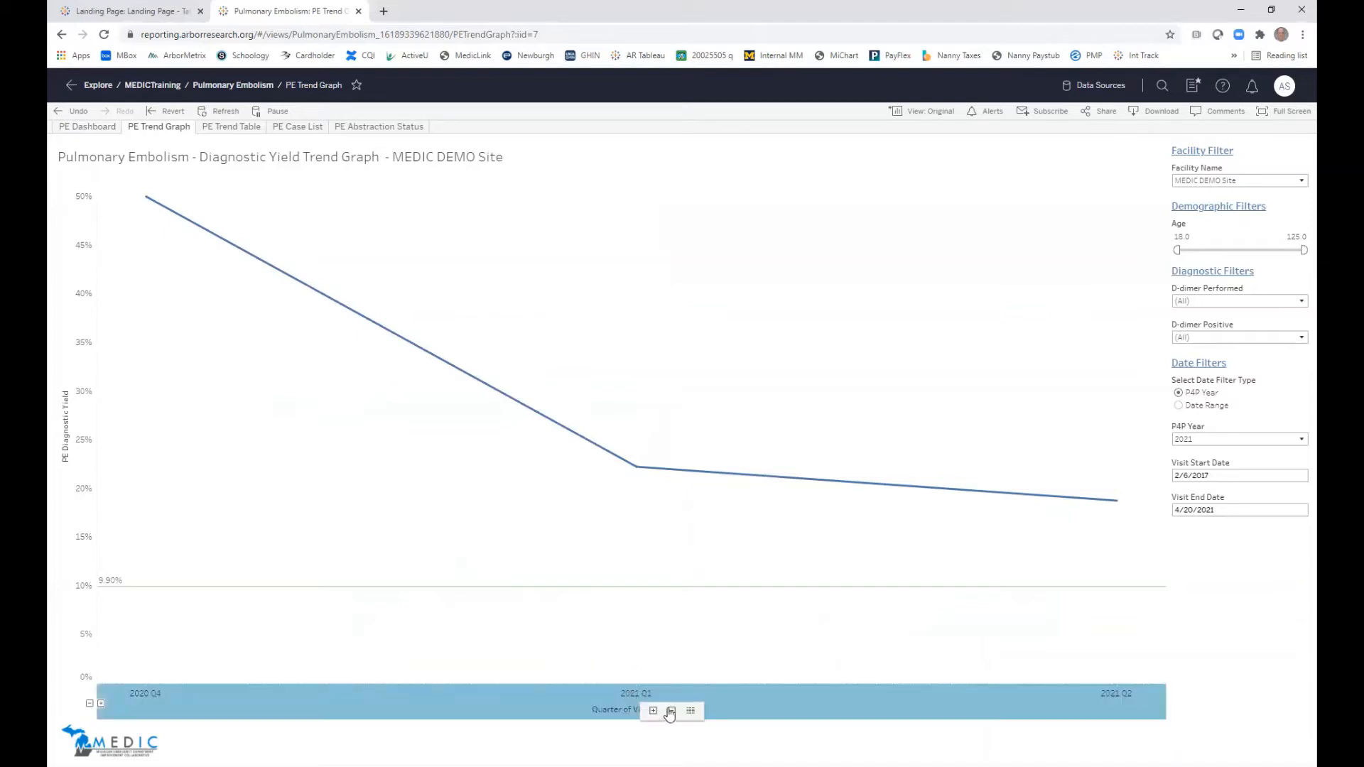
{"action": "left_click", "coordinate": [670, 711]}
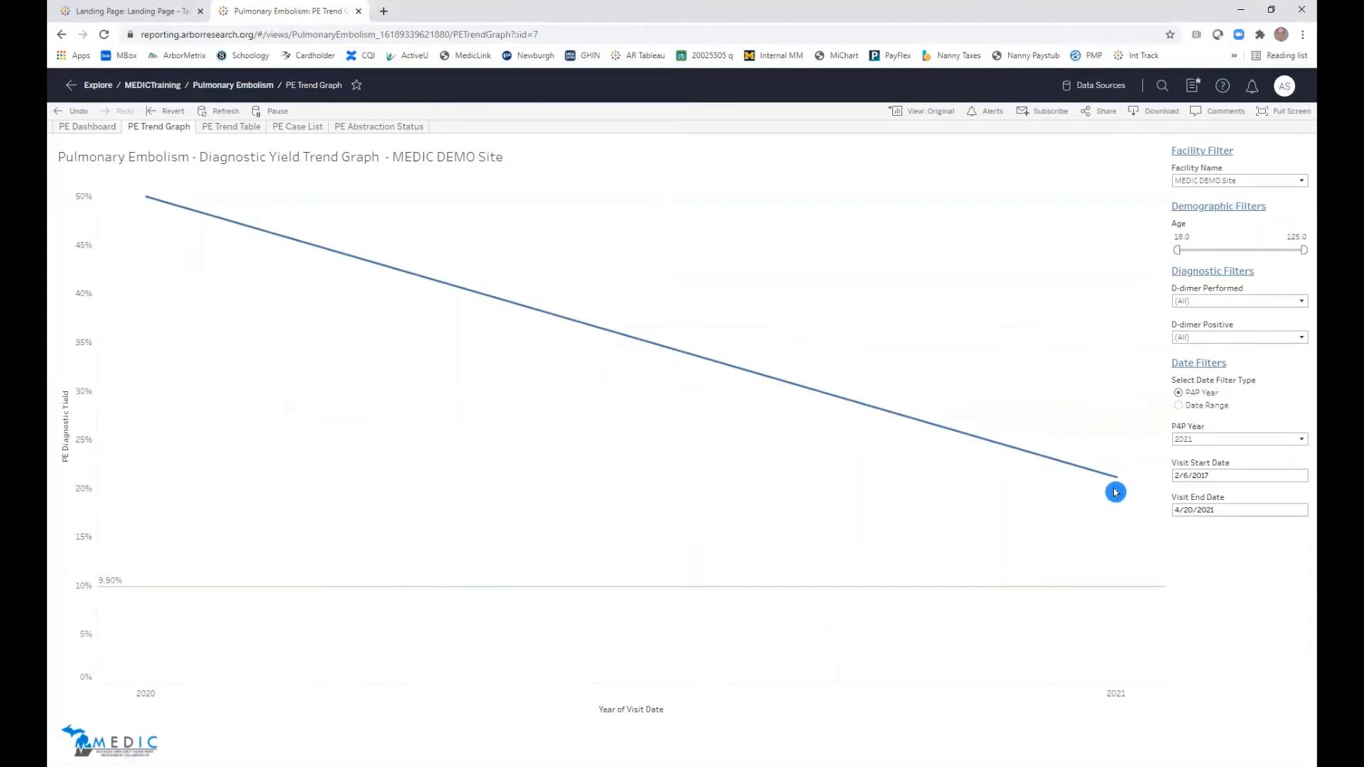
{"action": "mouse_move", "coordinate": [1118, 480]}
- Drill the visit date axis down from years through quarters to months
{"action": "left_click", "coordinate": [613, 711]}
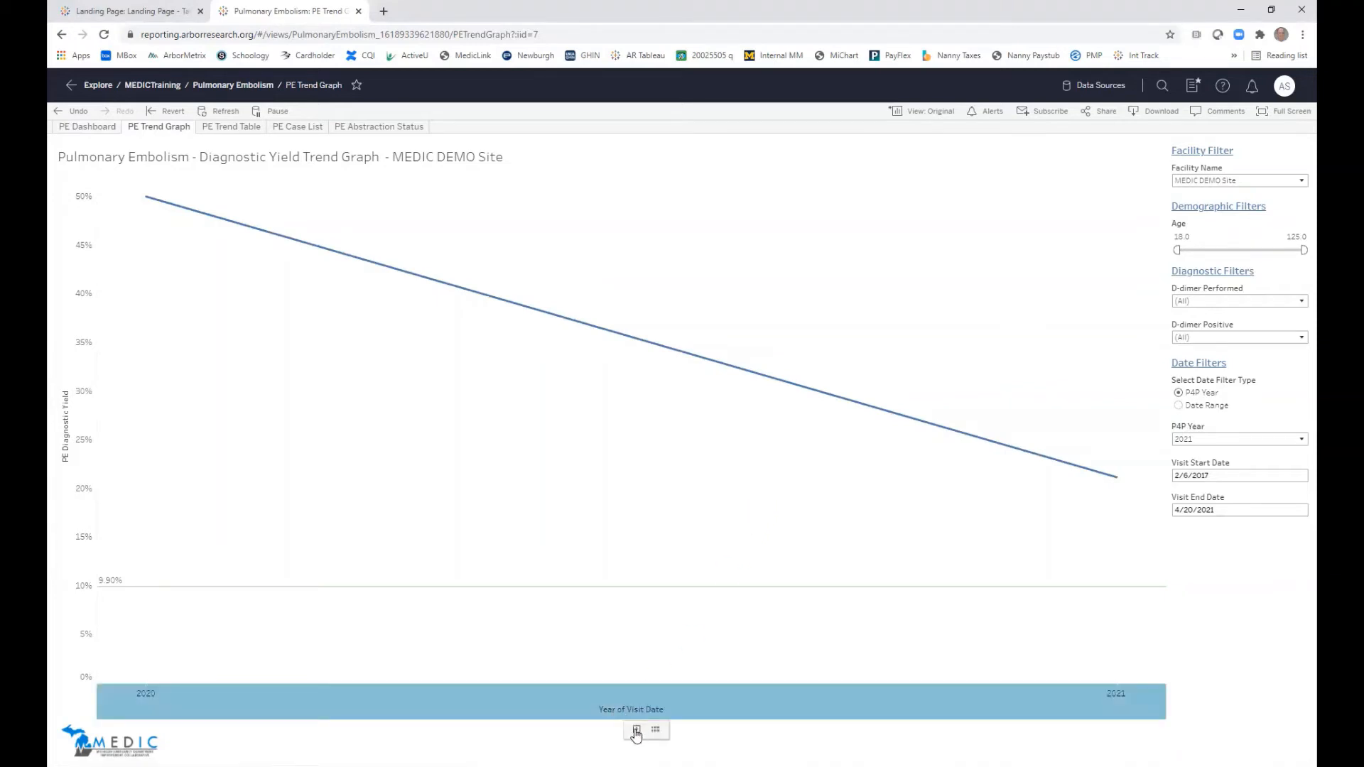
{"action": "left_click", "coordinate": [635, 732]}
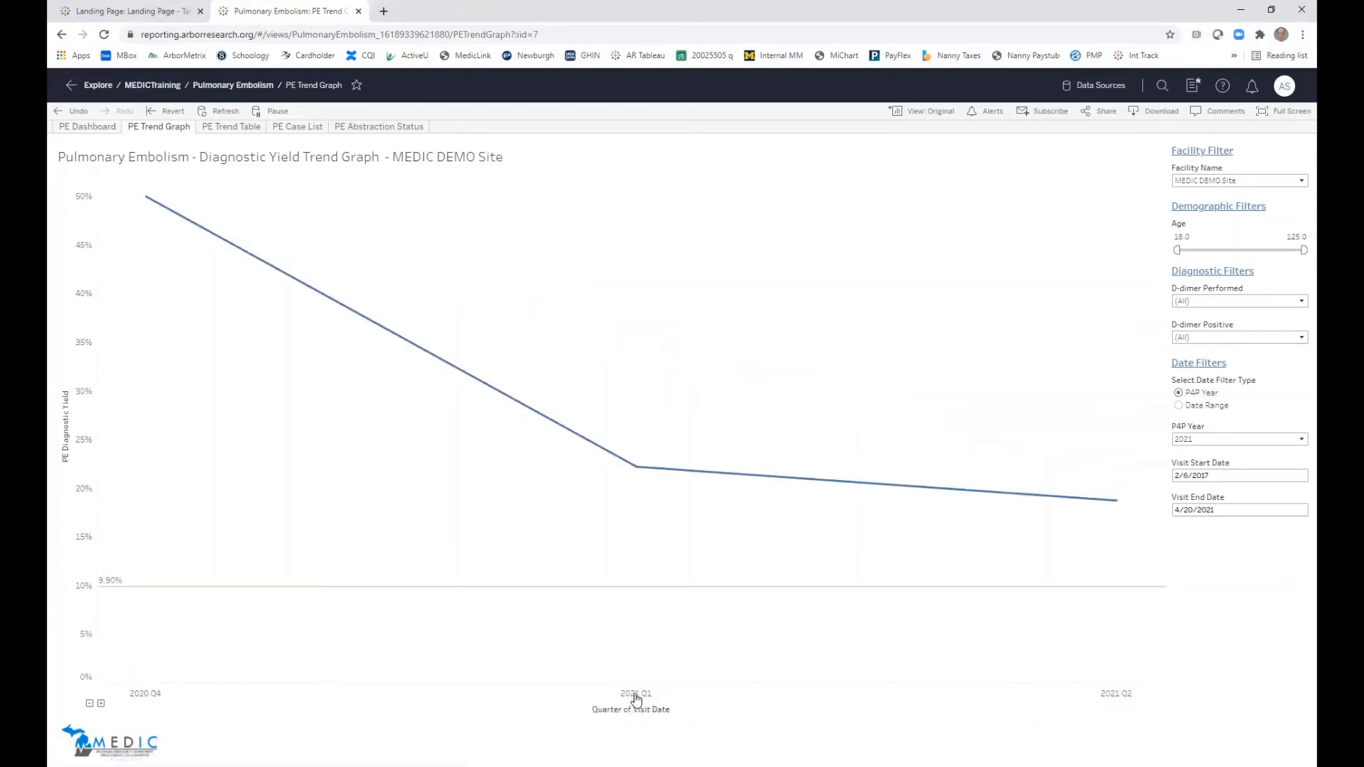
{"action": "left_click", "coordinate": [636, 699]}
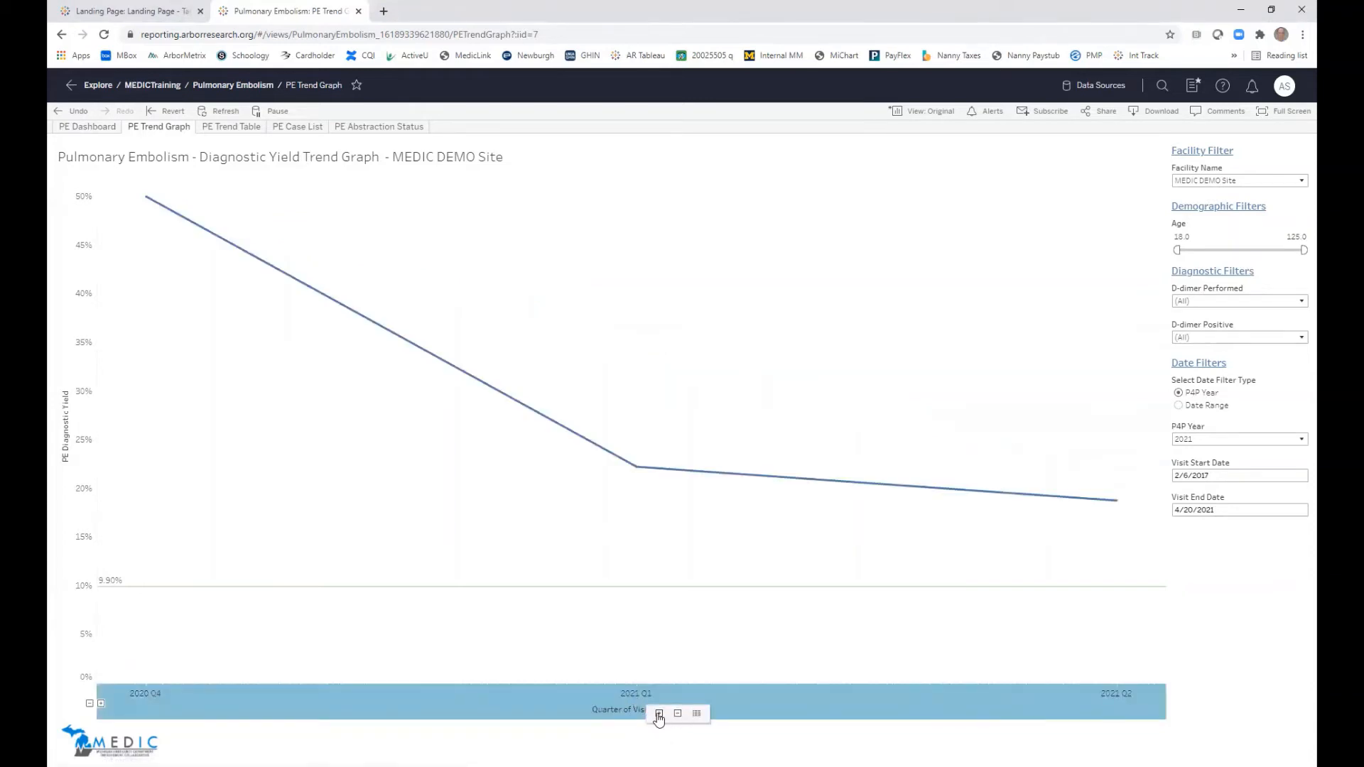
{"action": "left_click", "coordinate": [658, 714]}
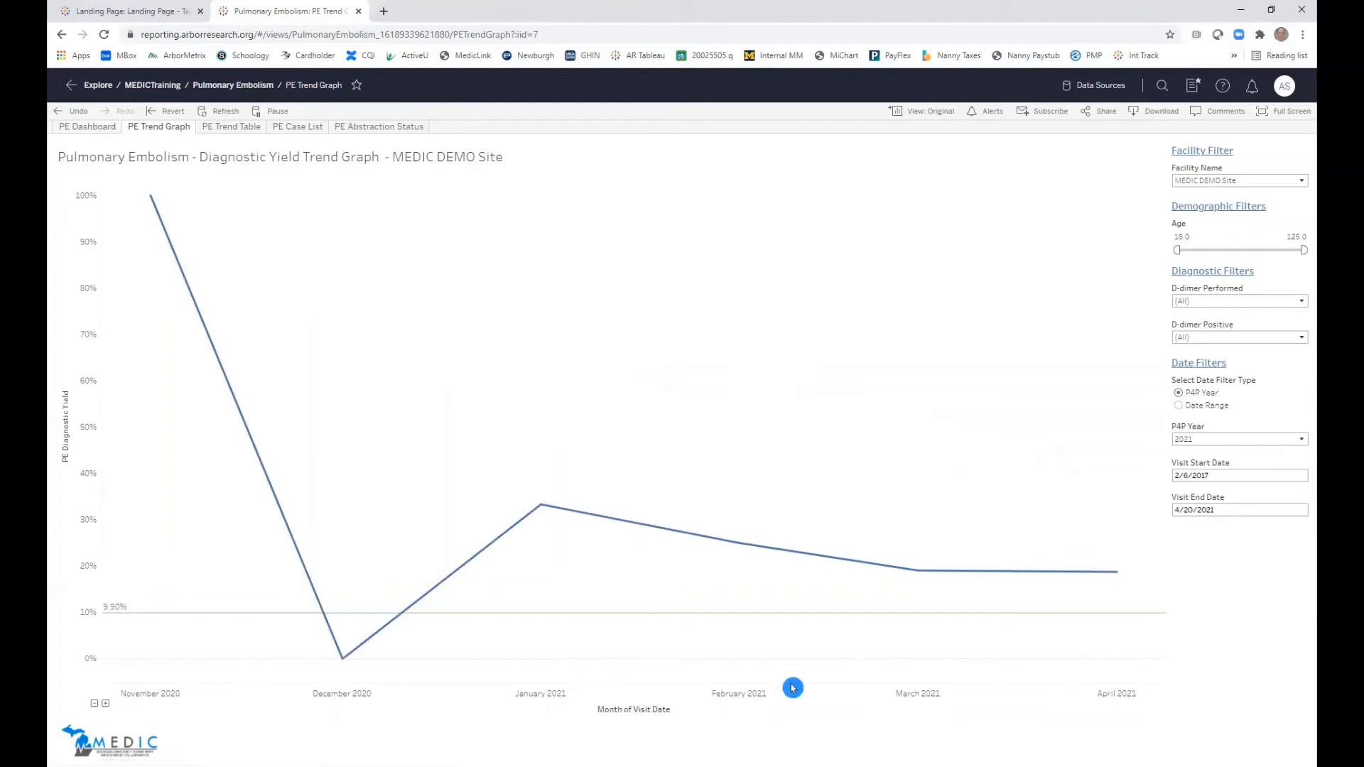
- Drill the visit date axis up through quarters to years and restore the graph's original default view
{"action": "left_click", "coordinate": [608, 703]}
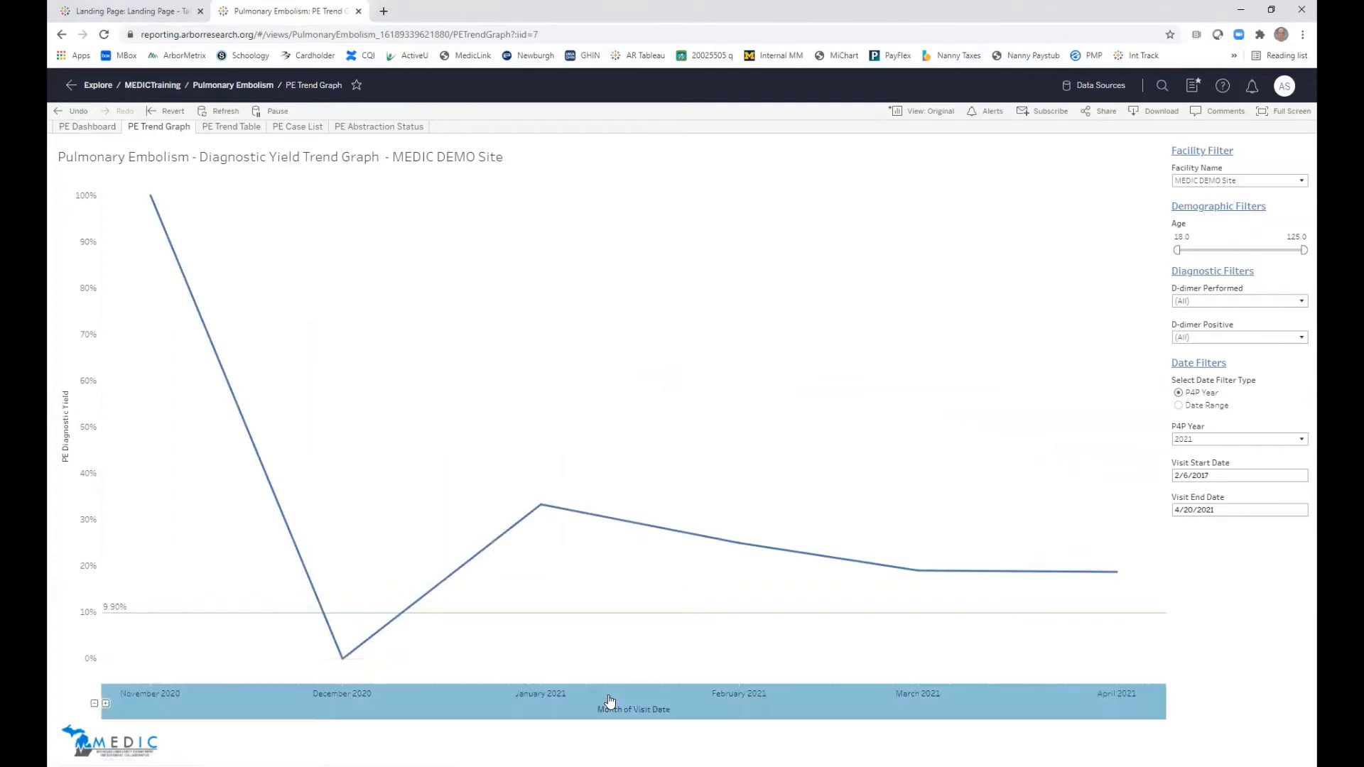
{"action": "left_click", "coordinate": [650, 715]}
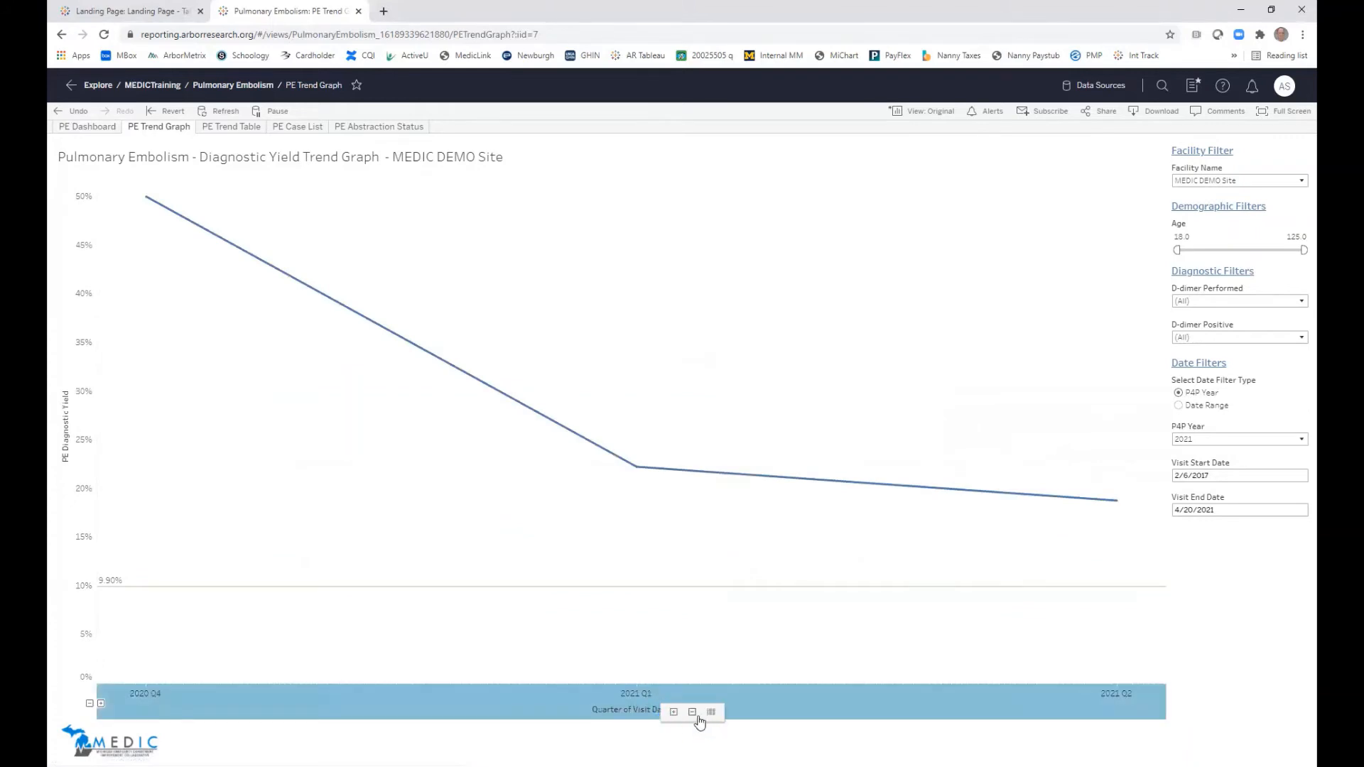
{"action": "left_click", "coordinate": [691, 713]}
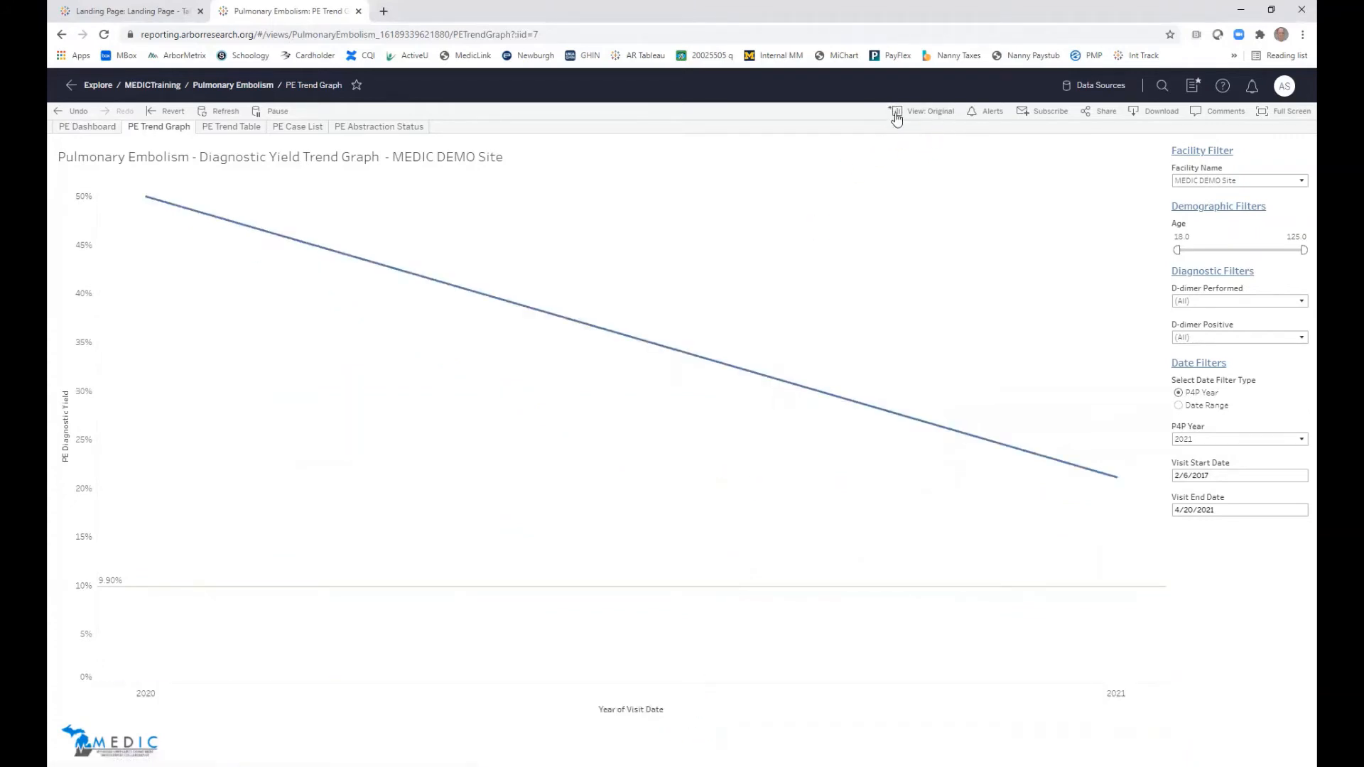
{"action": "left_click", "coordinate": [932, 114]}
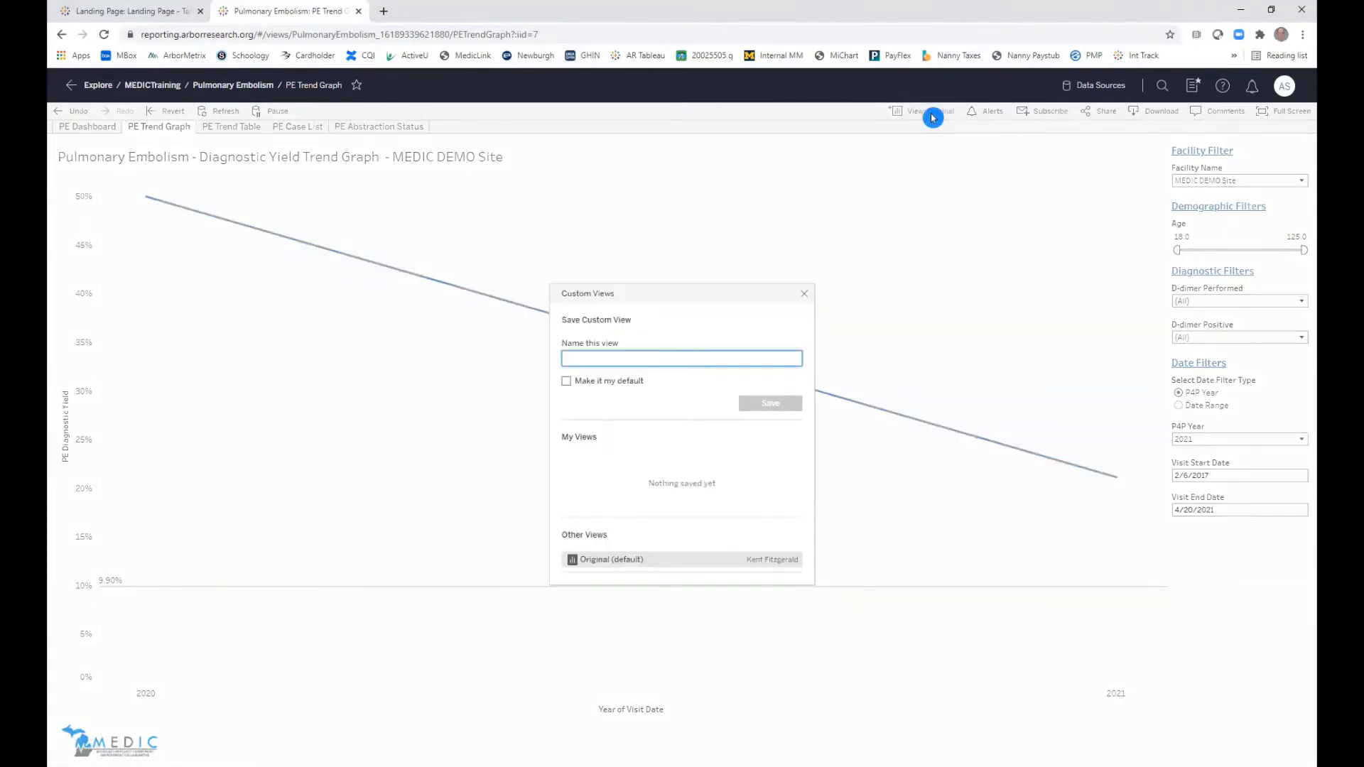
{"action": "left_click", "coordinate": [619, 564]}
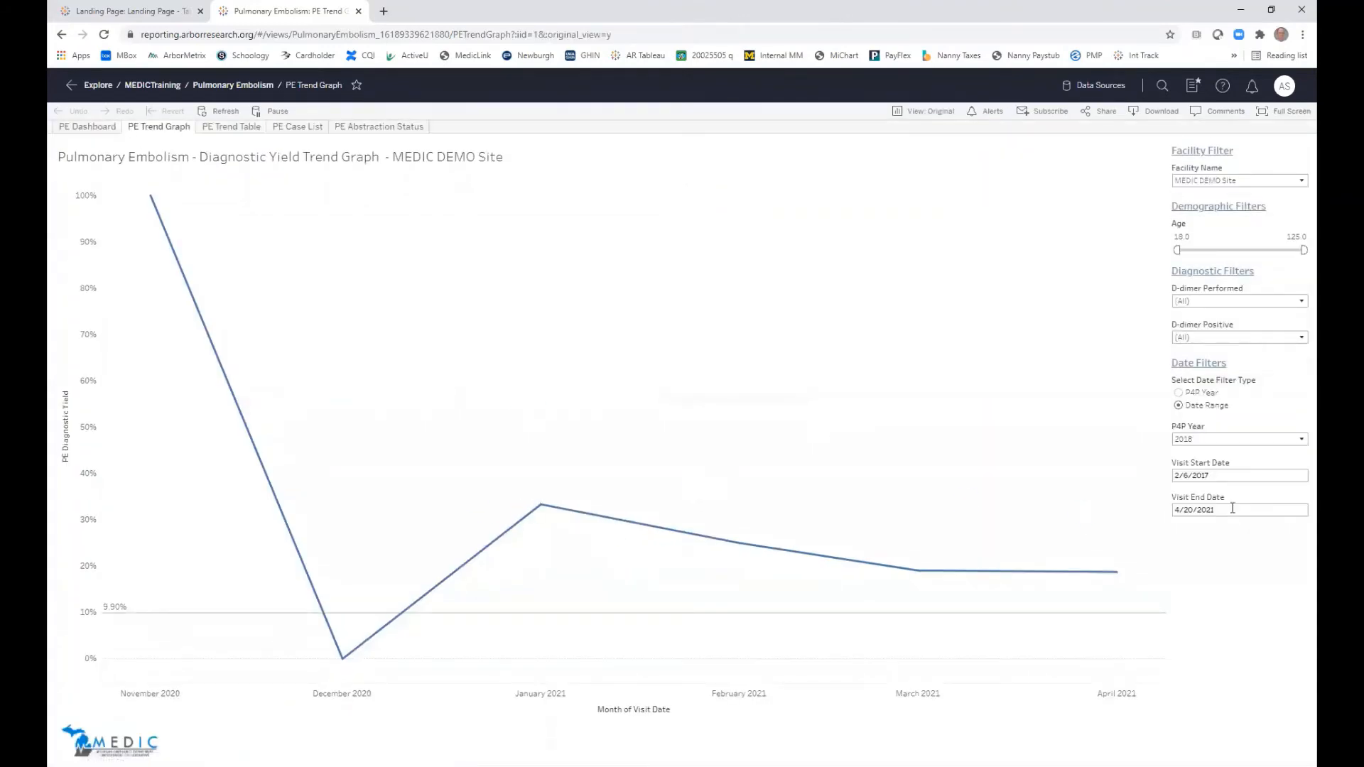
- Switch the date filter type to P4P Year and select 2021 as the P4P year
{"action": "left_click", "coordinate": [1181, 391]}
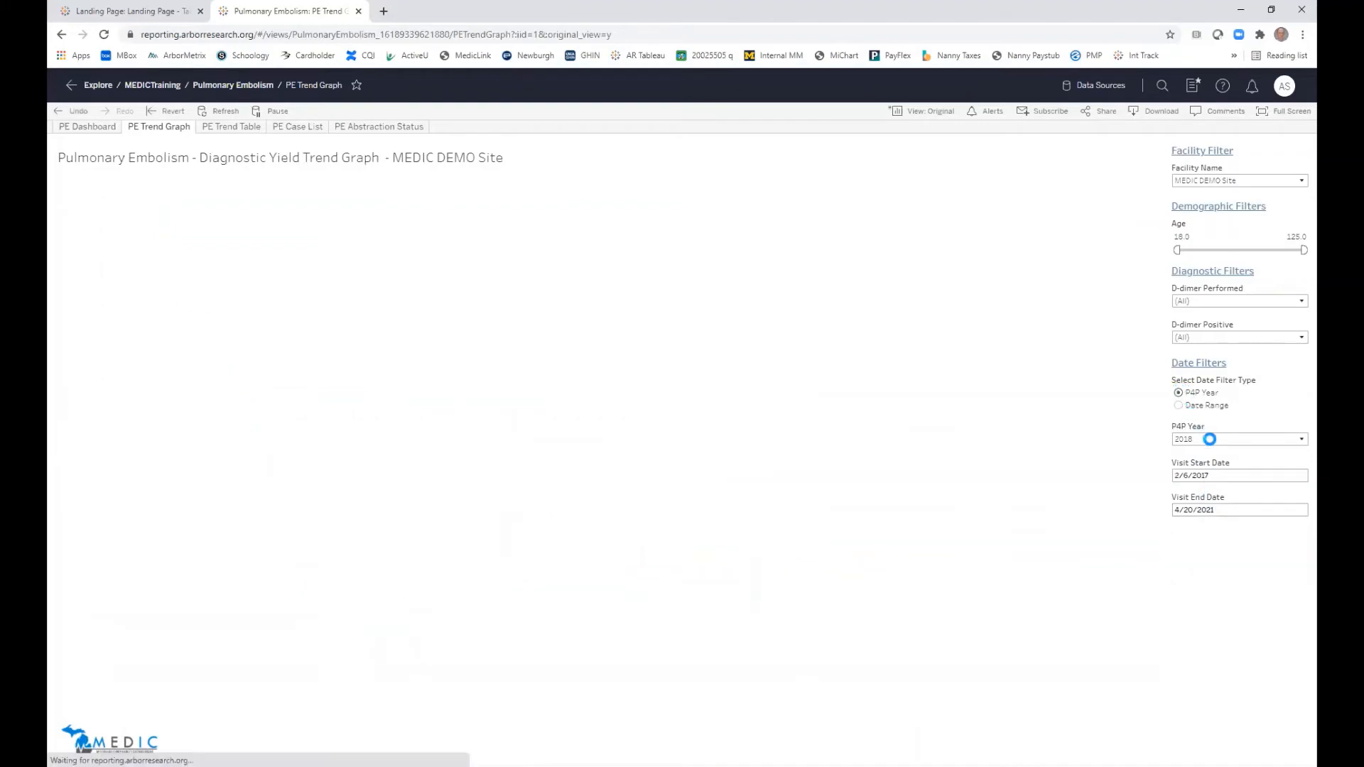
{"action": "left_click", "coordinate": [1212, 441]}
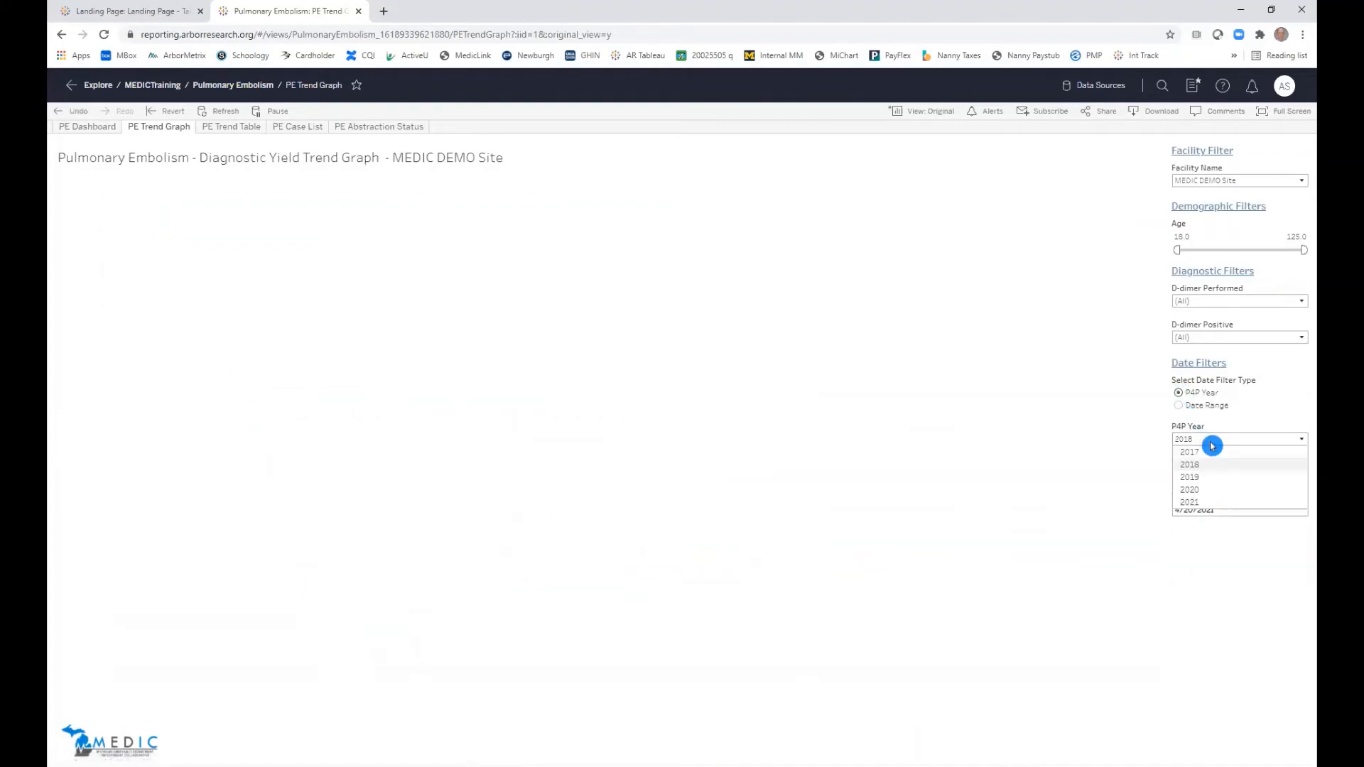
{"action": "left_click", "coordinate": [1199, 502]}
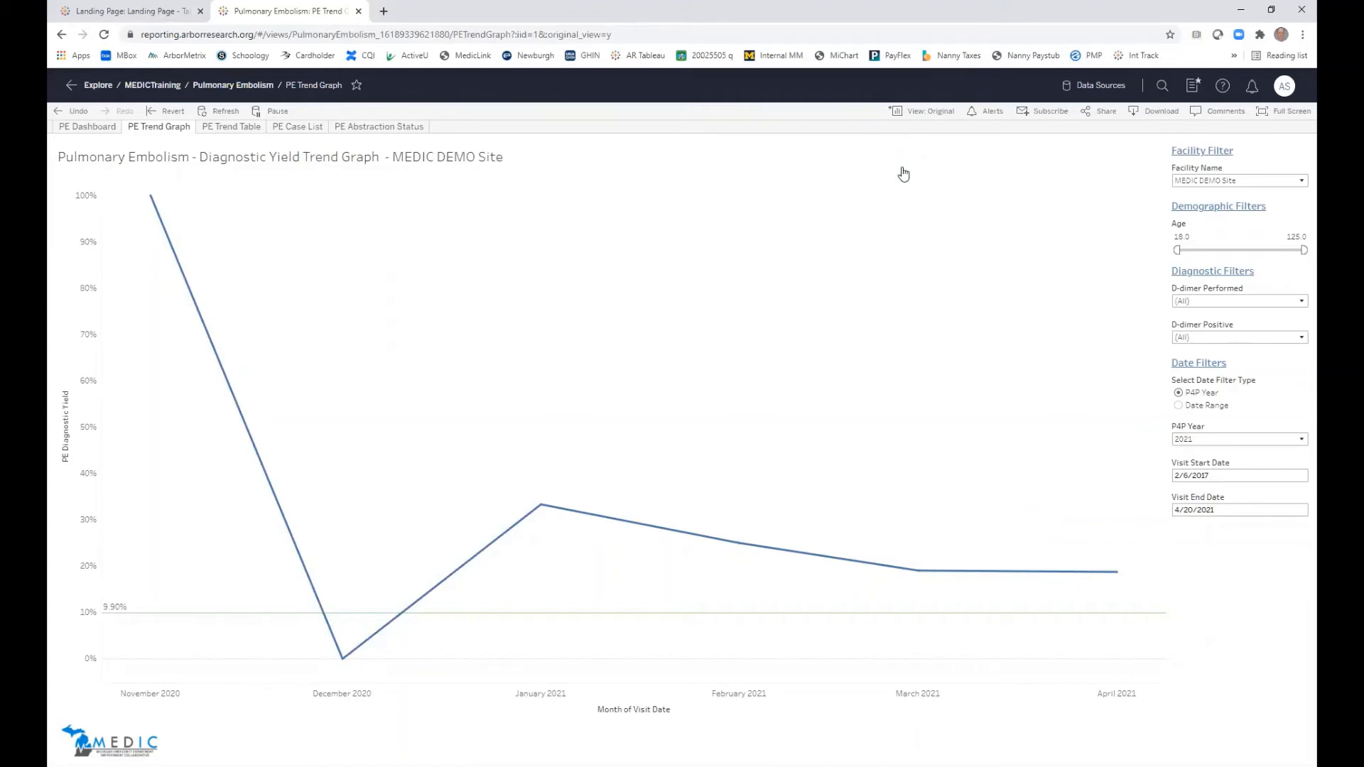
{"action": "left_click", "coordinate": [768, 534]}
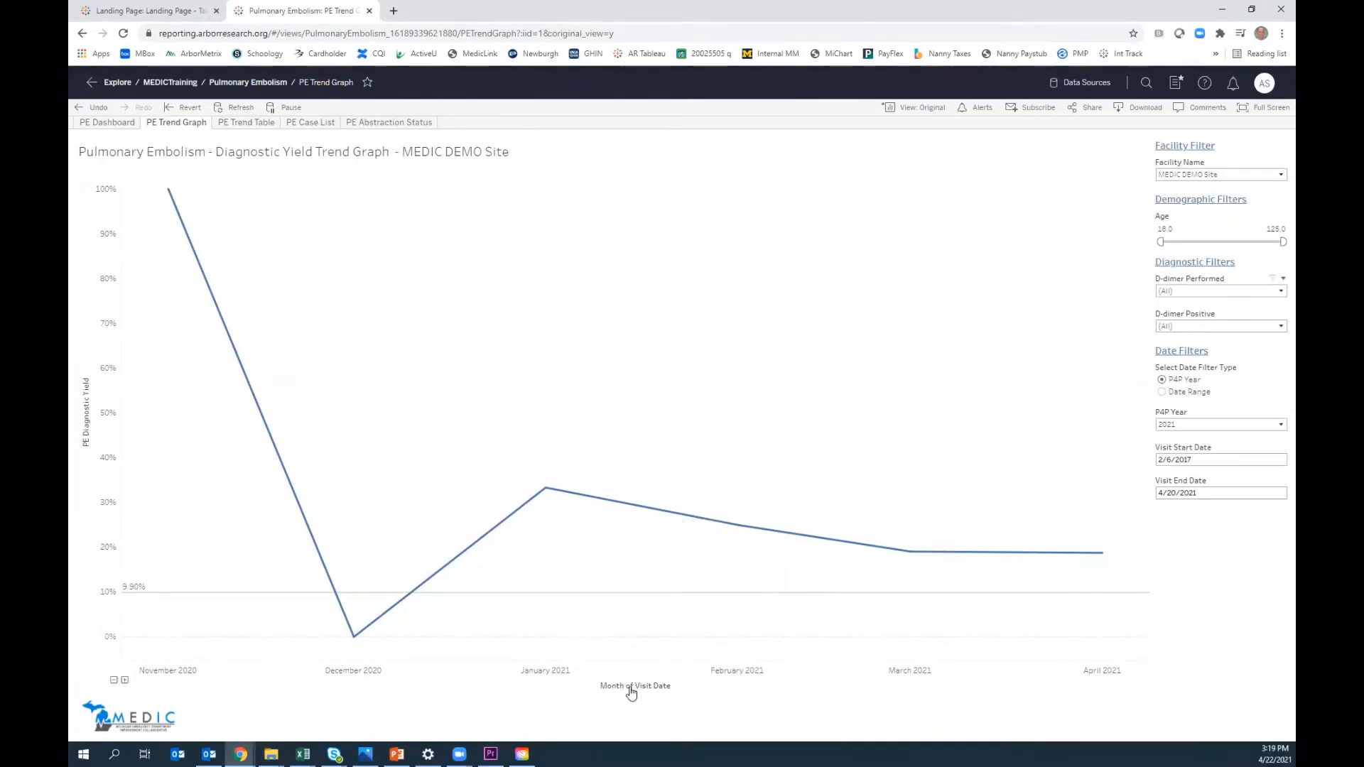
- View the summary data behind the Month of Visit Date axis, including its text file download option, and close the data window
{"action": "left_click", "coordinate": [630, 692]}
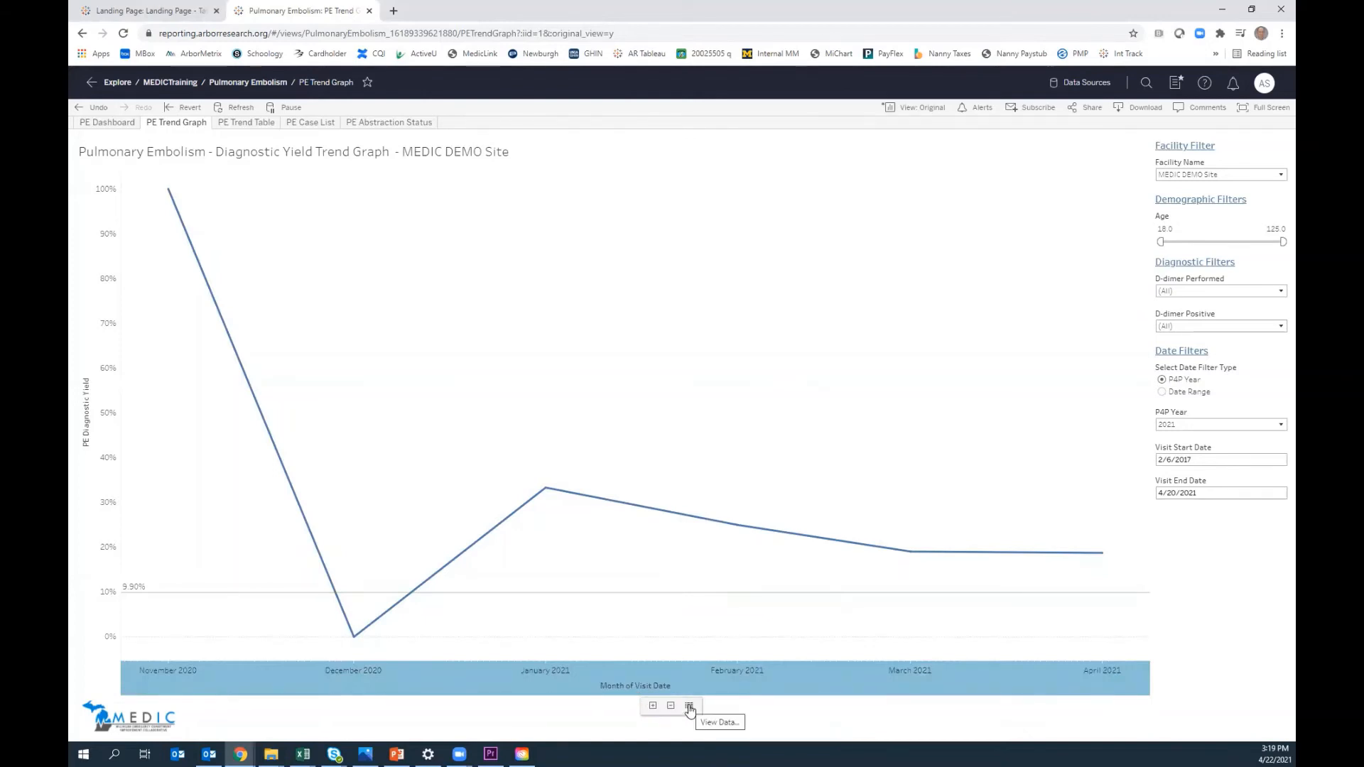
{"action": "left_click", "coordinate": [689, 708]}
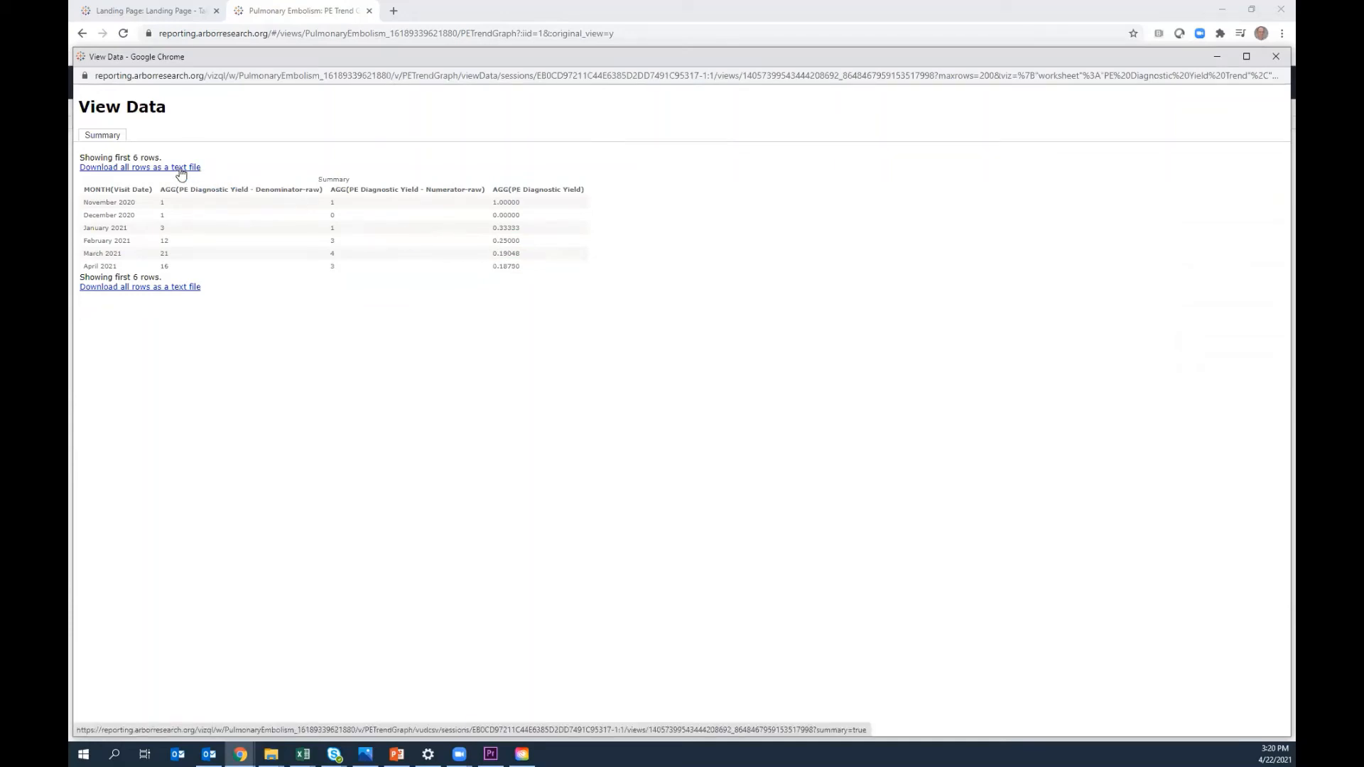
{"action": "left_click", "coordinate": [1275, 56]}
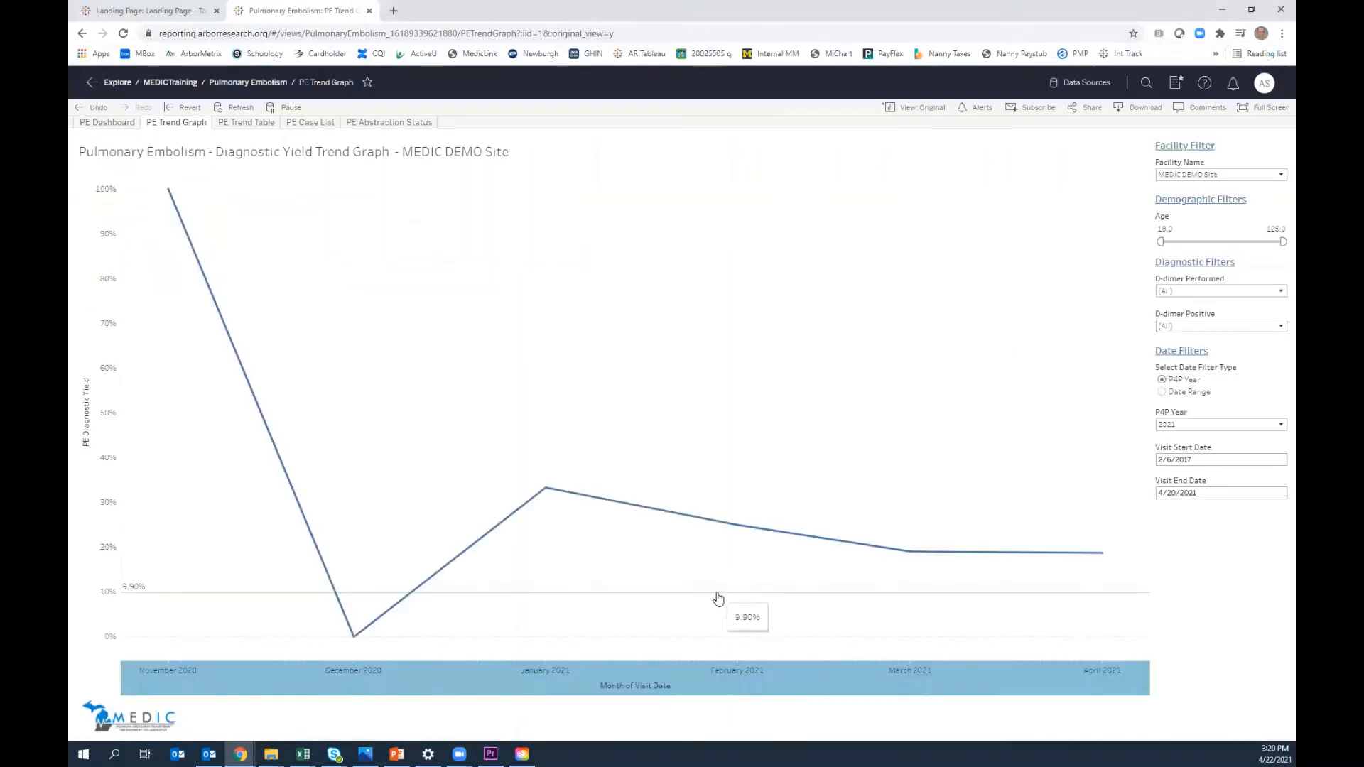
- Drill the Month of Visit Date axis up to quarters
{"action": "left_click", "coordinate": [737, 618]}
{"action": "left_click", "coordinate": [654, 612]}
{"action": "mouse_move", "coordinate": [645, 696]}
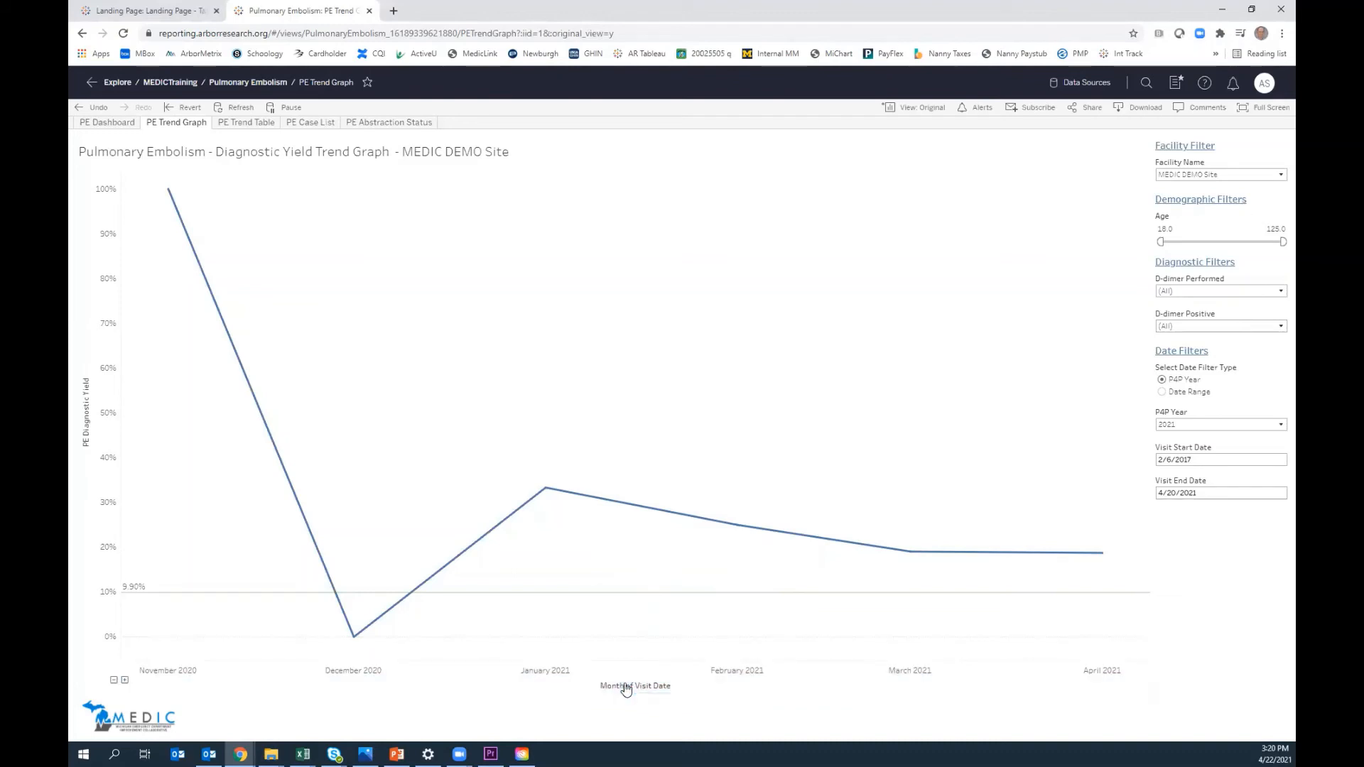
{"action": "left_click", "coordinate": [648, 703]}
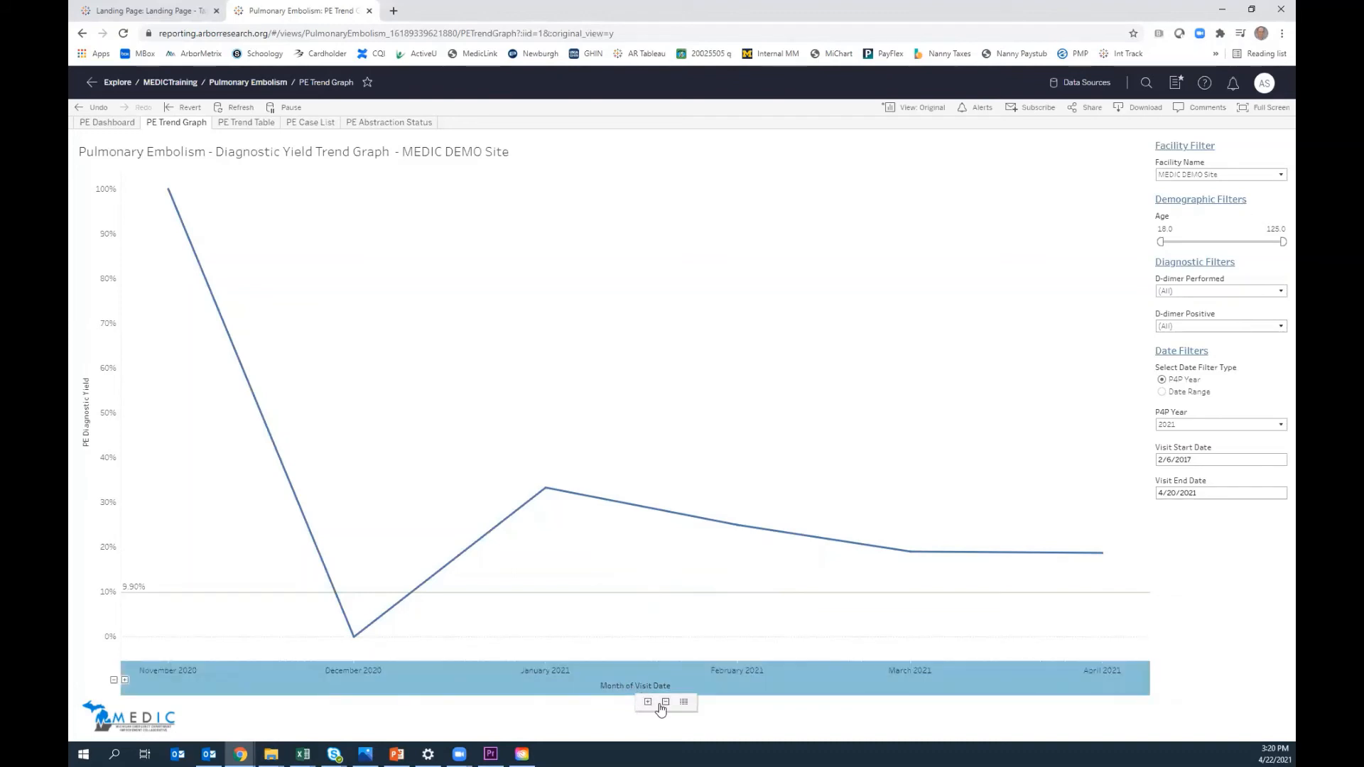
- View the summary data behind the Quarter of Visit Date axis and close the data window
{"action": "mouse_move", "coordinate": [633, 682]}
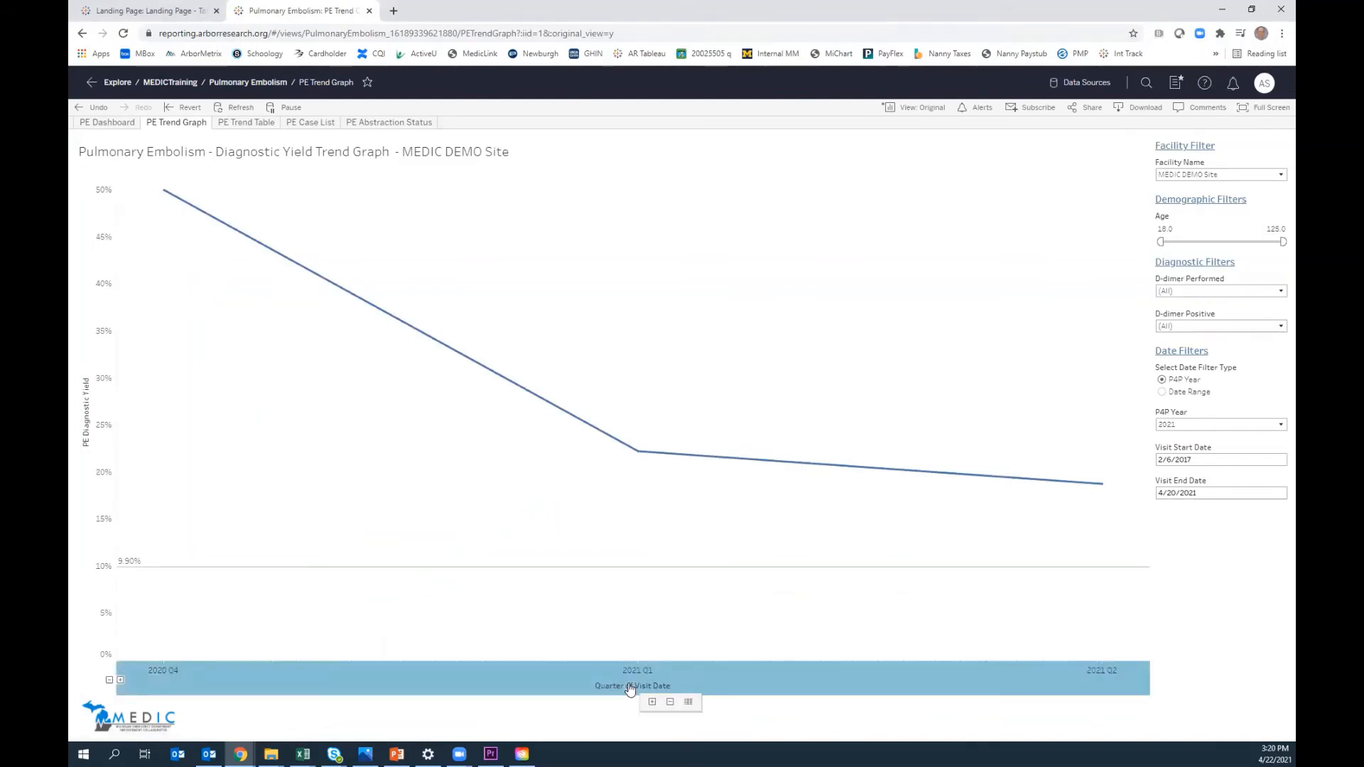
{"action": "left_click", "coordinate": [688, 703]}
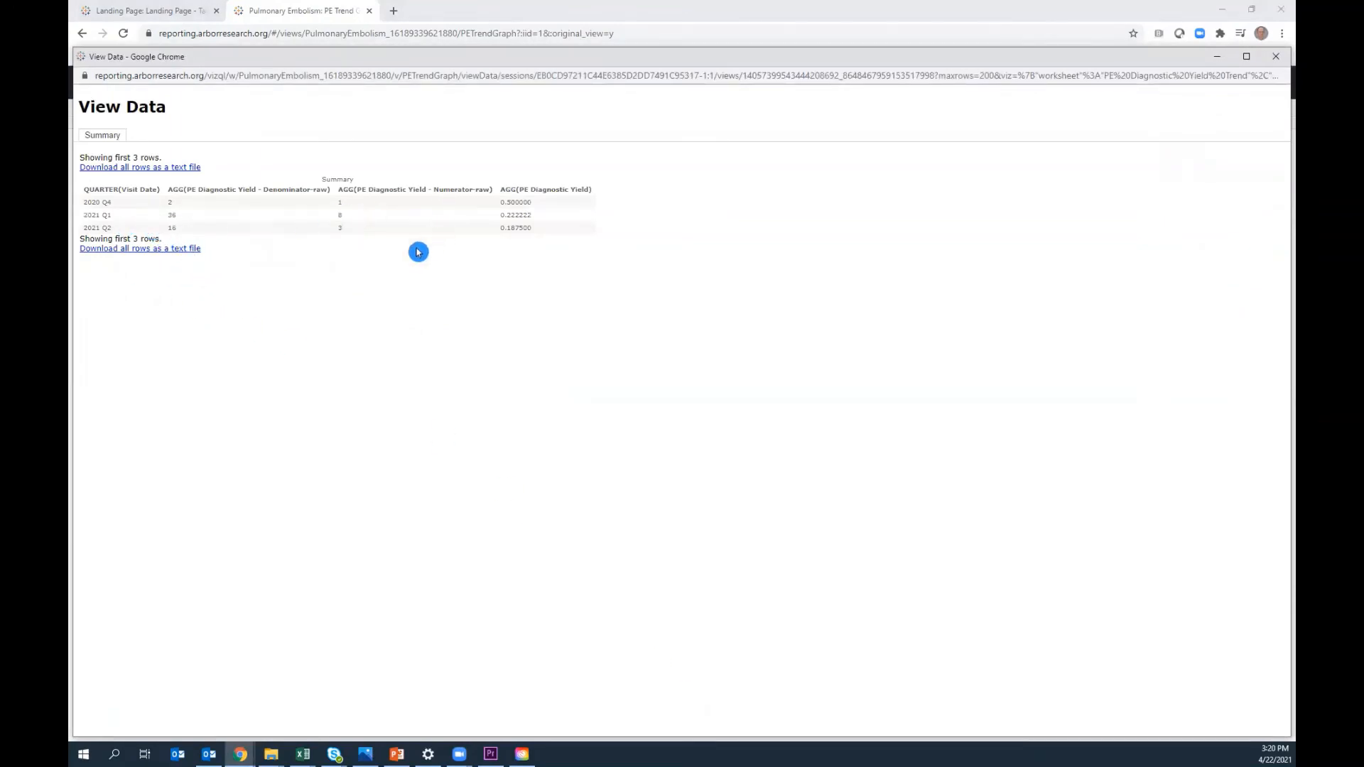
{"action": "left_click", "coordinate": [1275, 58]}
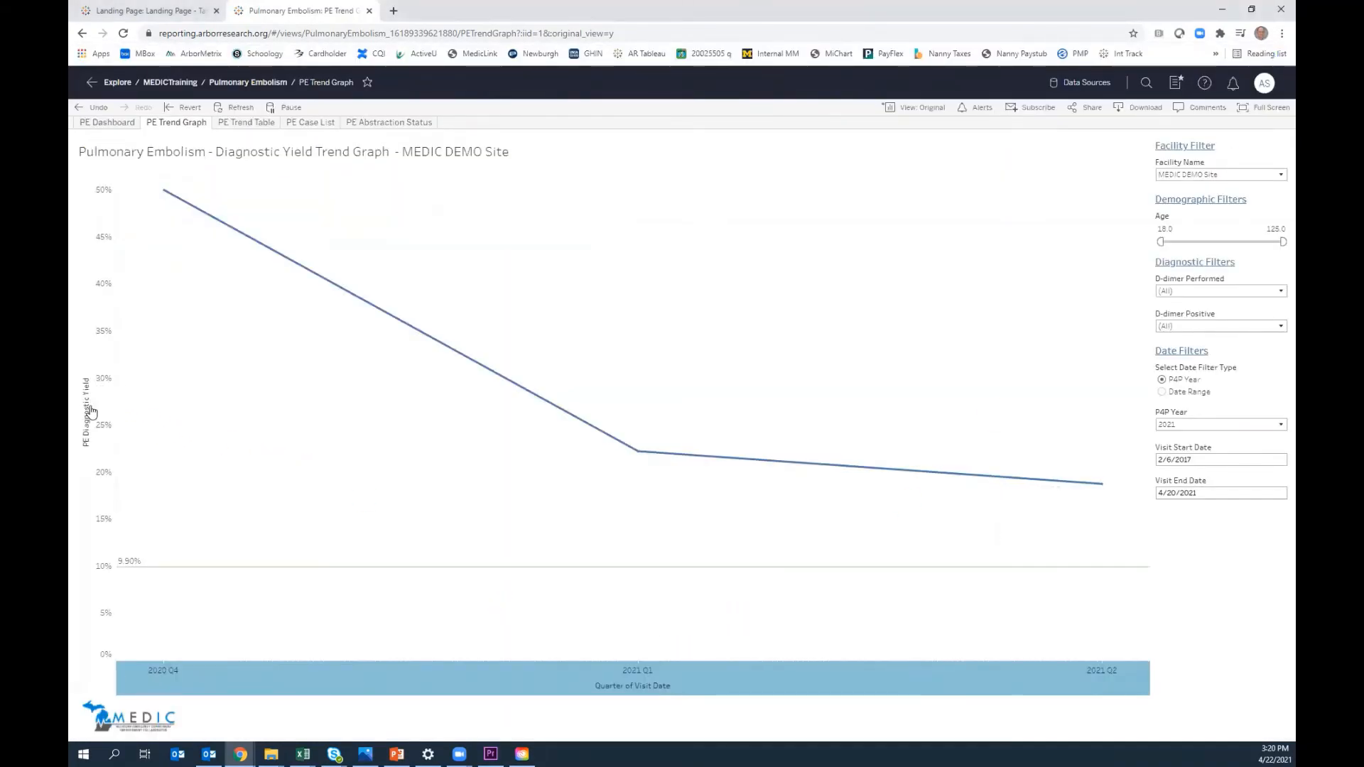
- View the summary data behind the PE Diagnostic Yield axis, close the data window and clear the axis selection
{"action": "left_click", "coordinate": [113, 400]}
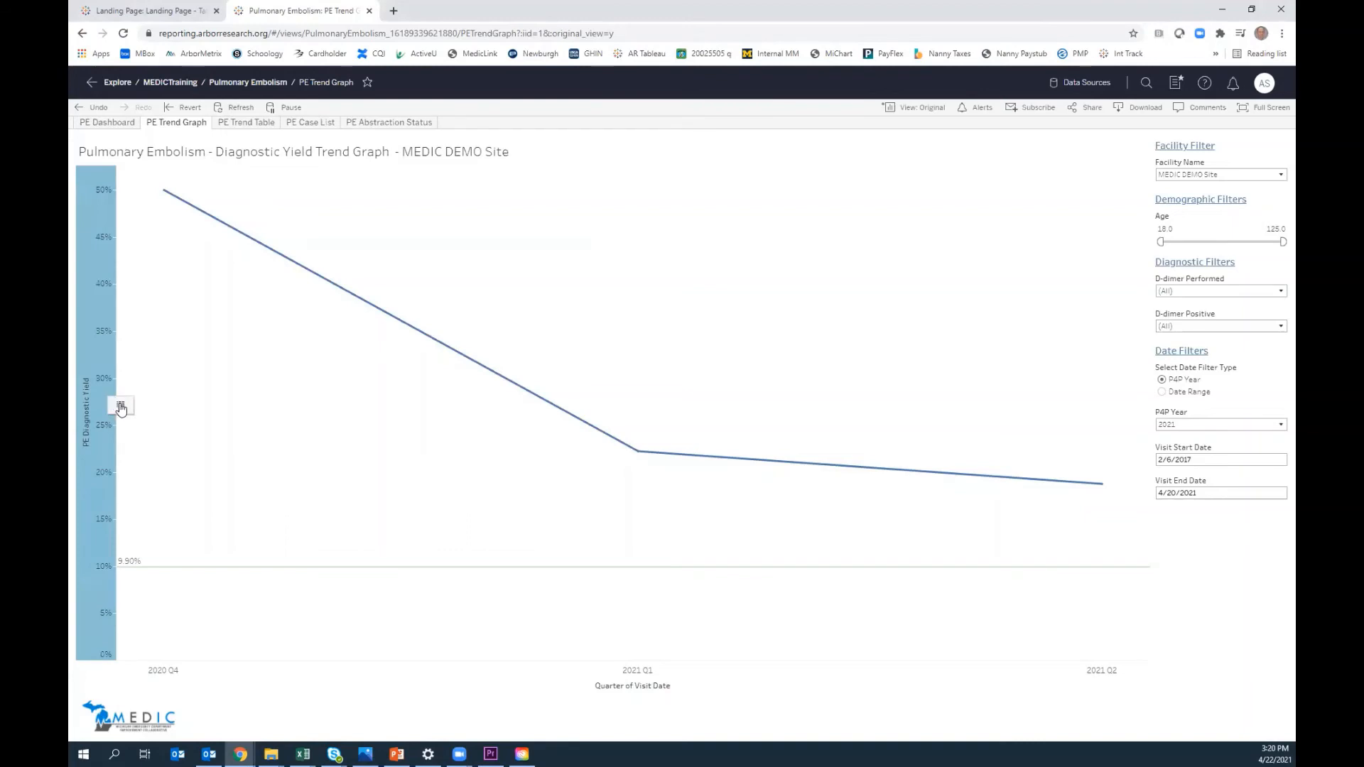
{"action": "left_click", "coordinate": [121, 406]}
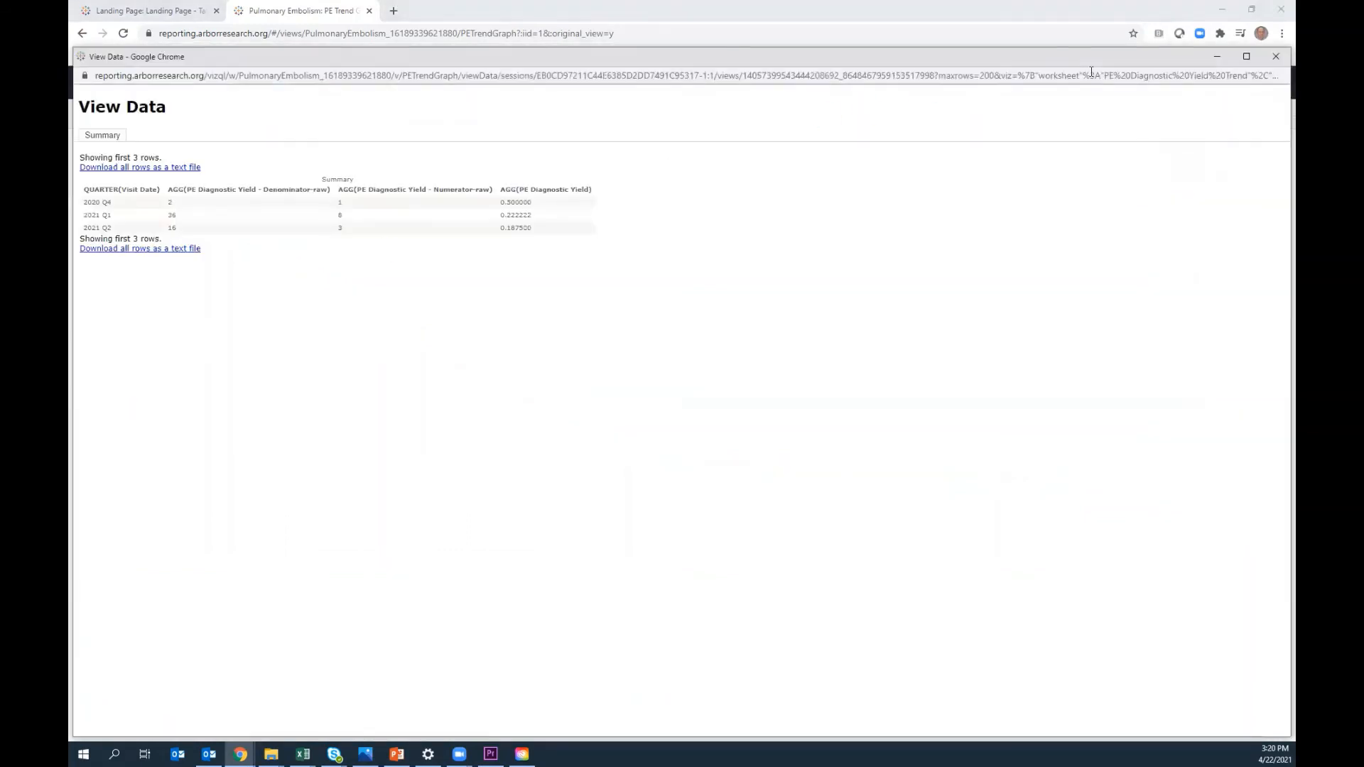
{"action": "left_click", "coordinate": [1275, 56]}
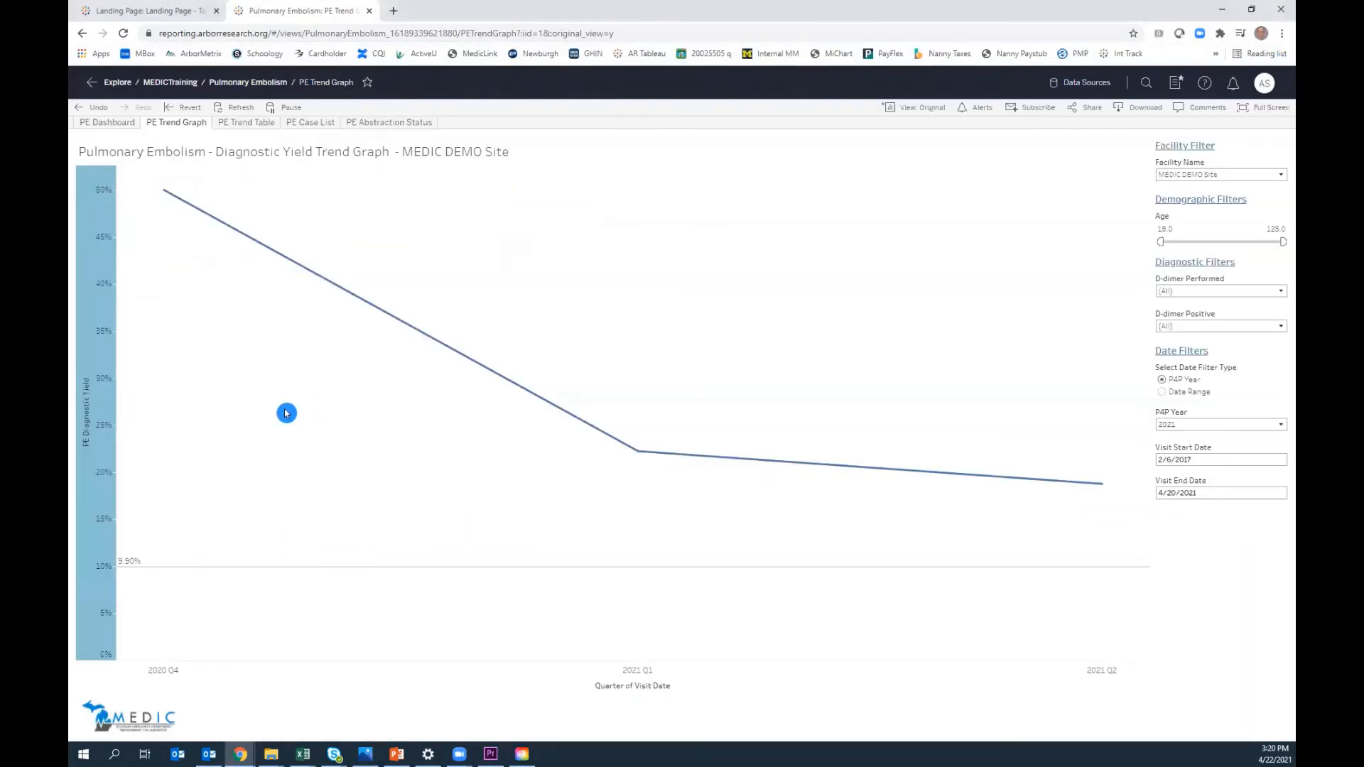
{"action": "left_click", "coordinate": [227, 410]}
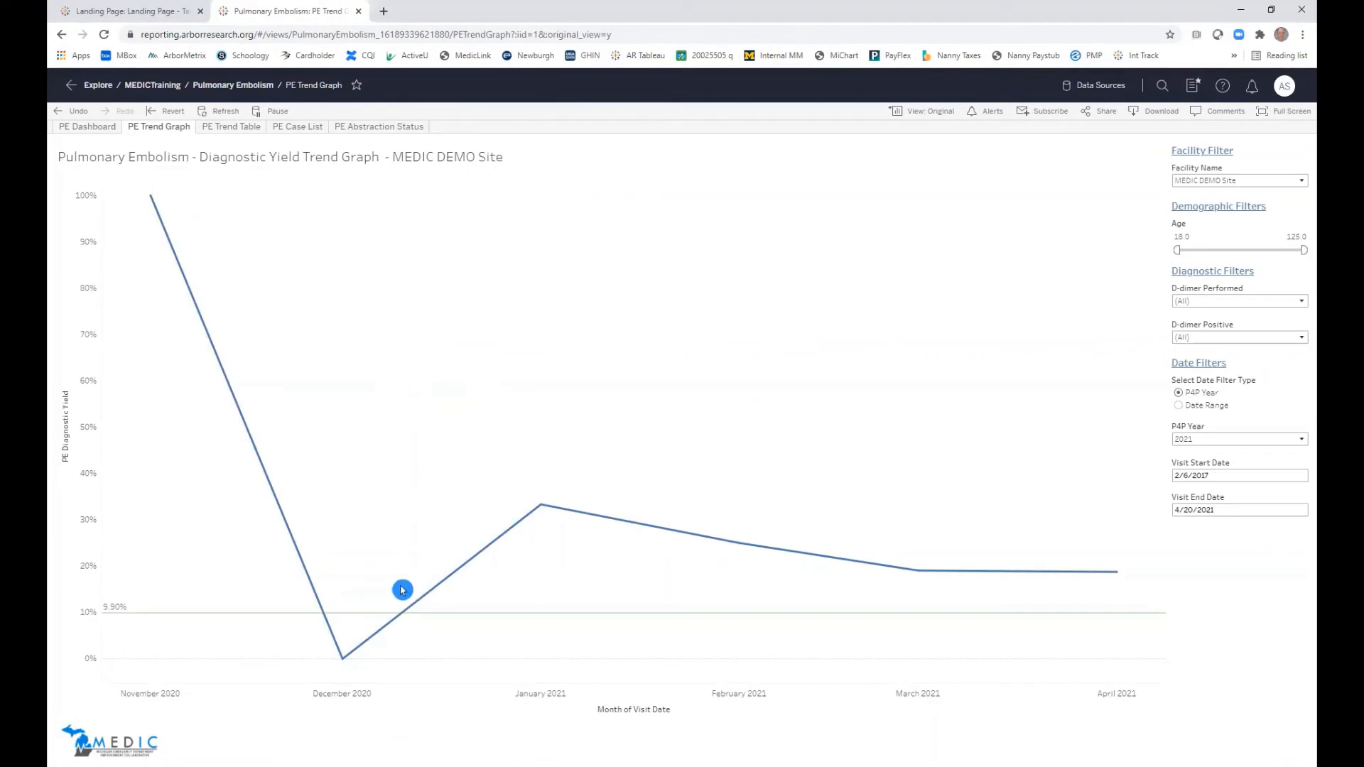
- Check the value of the horizontal reference line on the diagnostic yield trend graph
{"action": "mouse_move", "coordinate": [117, 623]}
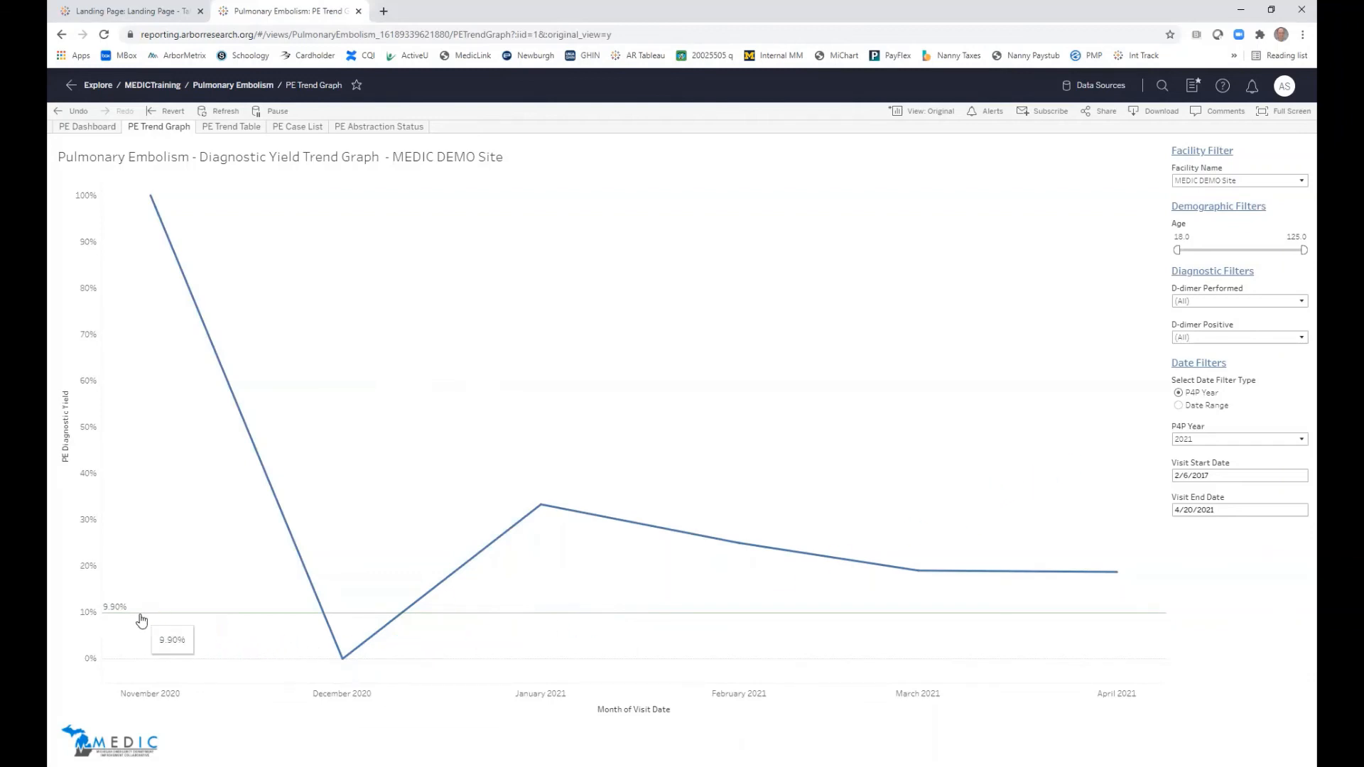
{"action": "left_click", "coordinate": [643, 599]}
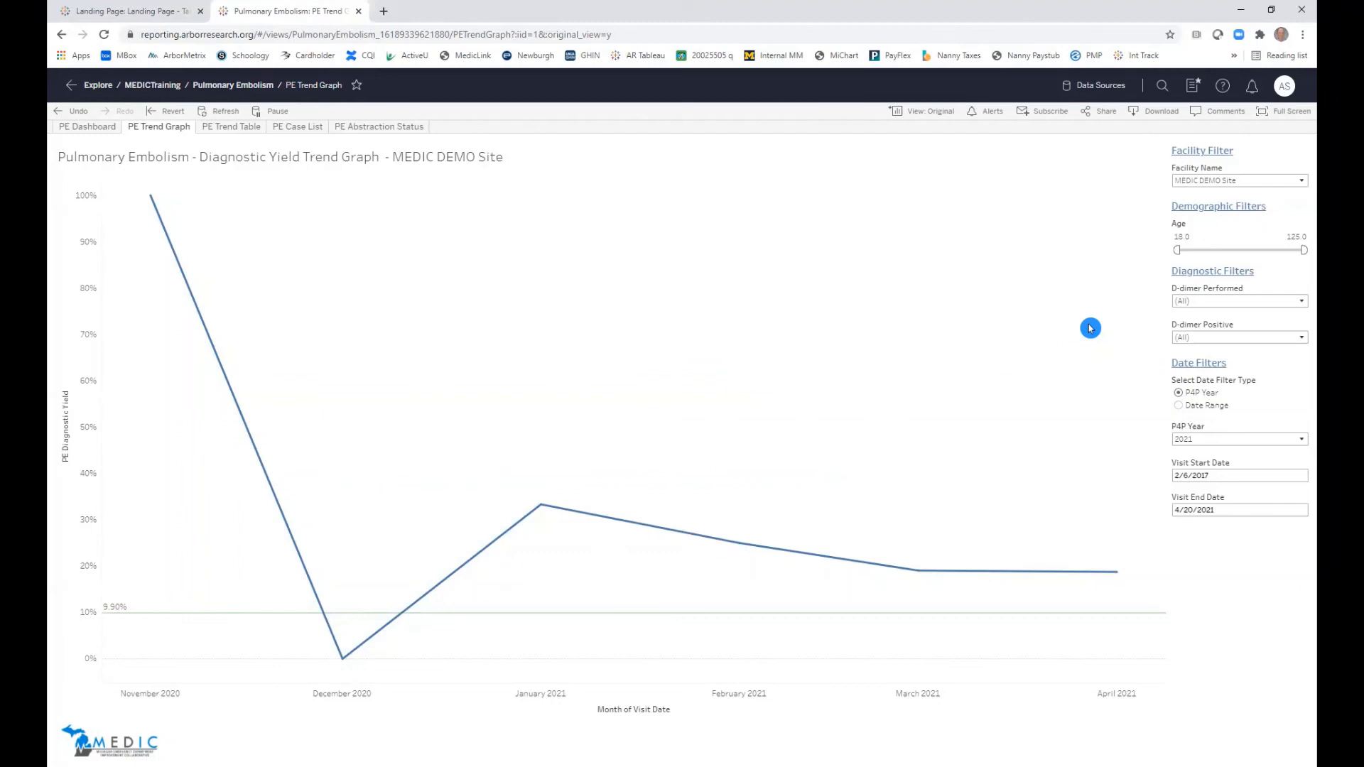
- Limit the D-dimer Performed filter to Yes only by clearing all values and selecting Yes
{"action": "left_click", "coordinate": [1204, 302]}
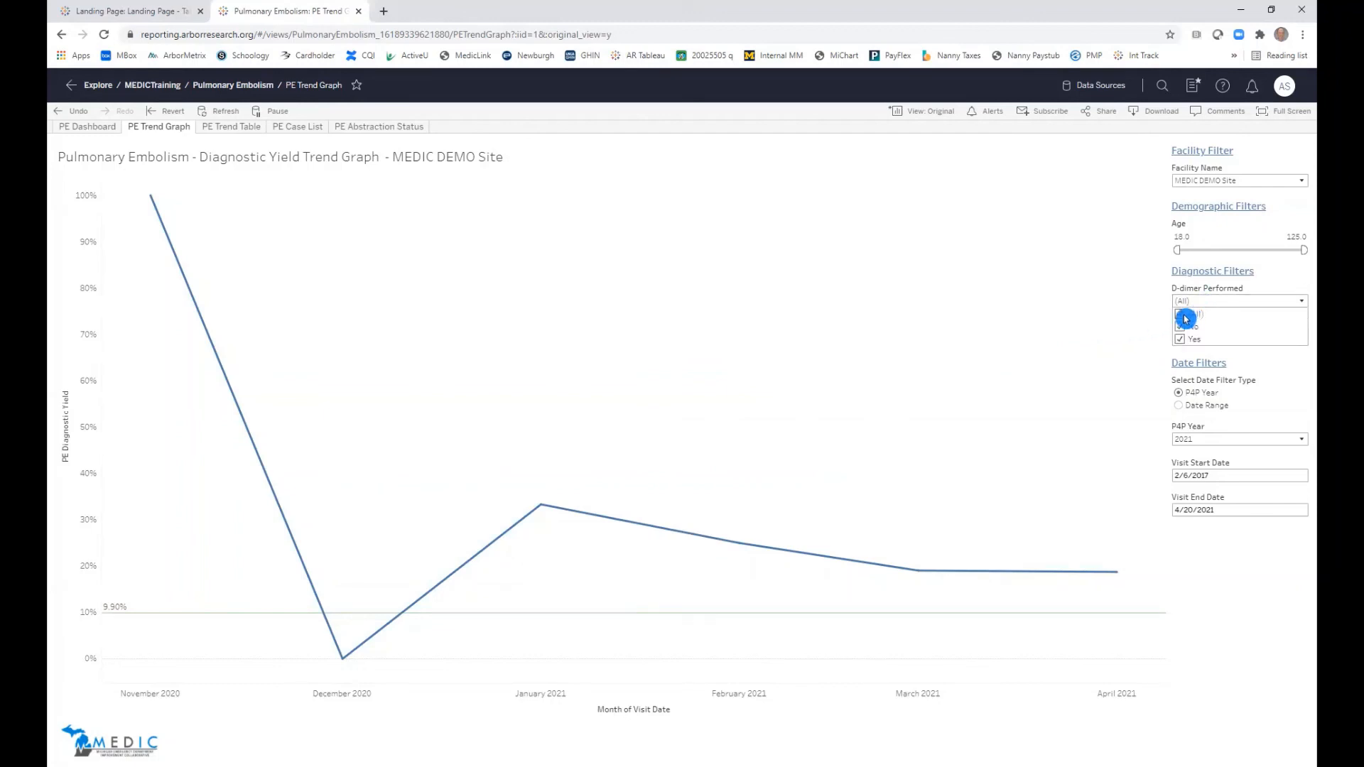
{"action": "left_click", "coordinate": [1184, 316]}
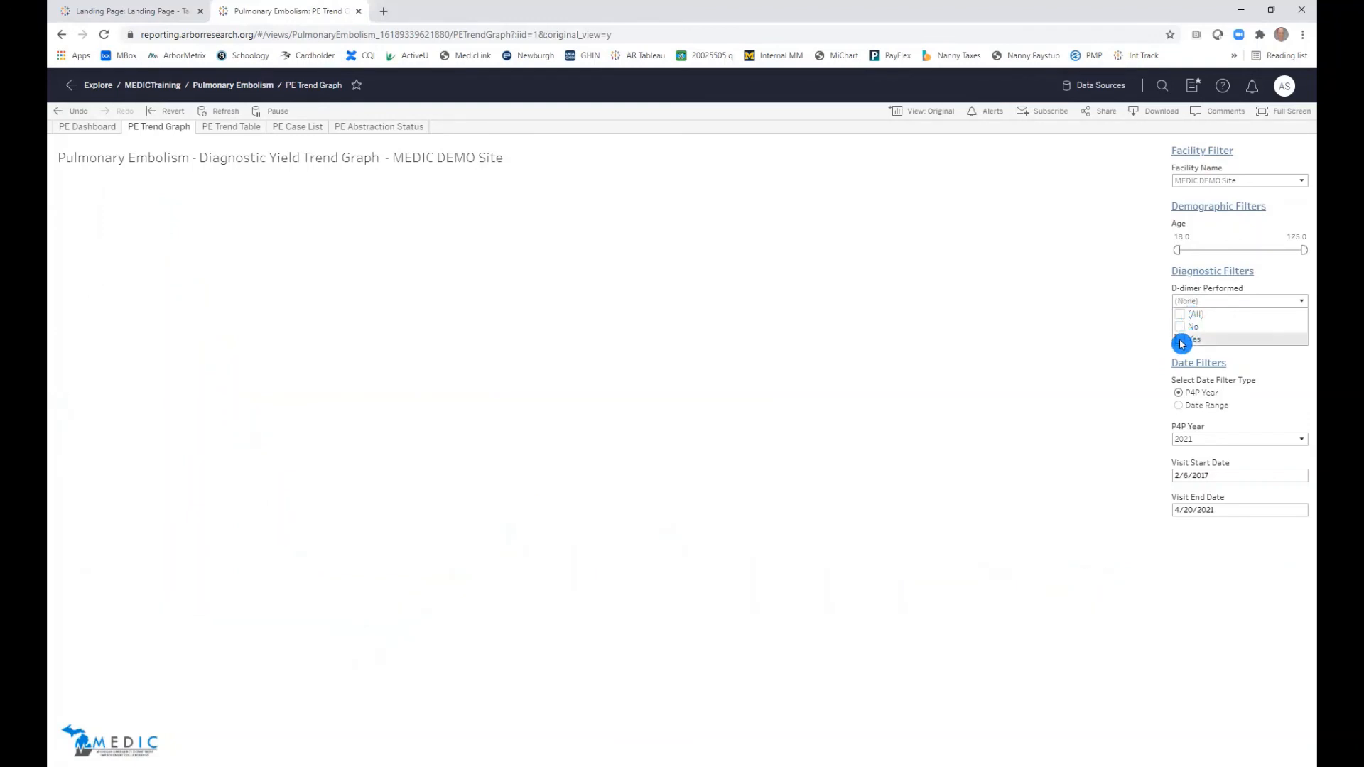
{"action": "left_click", "coordinate": [1181, 341]}
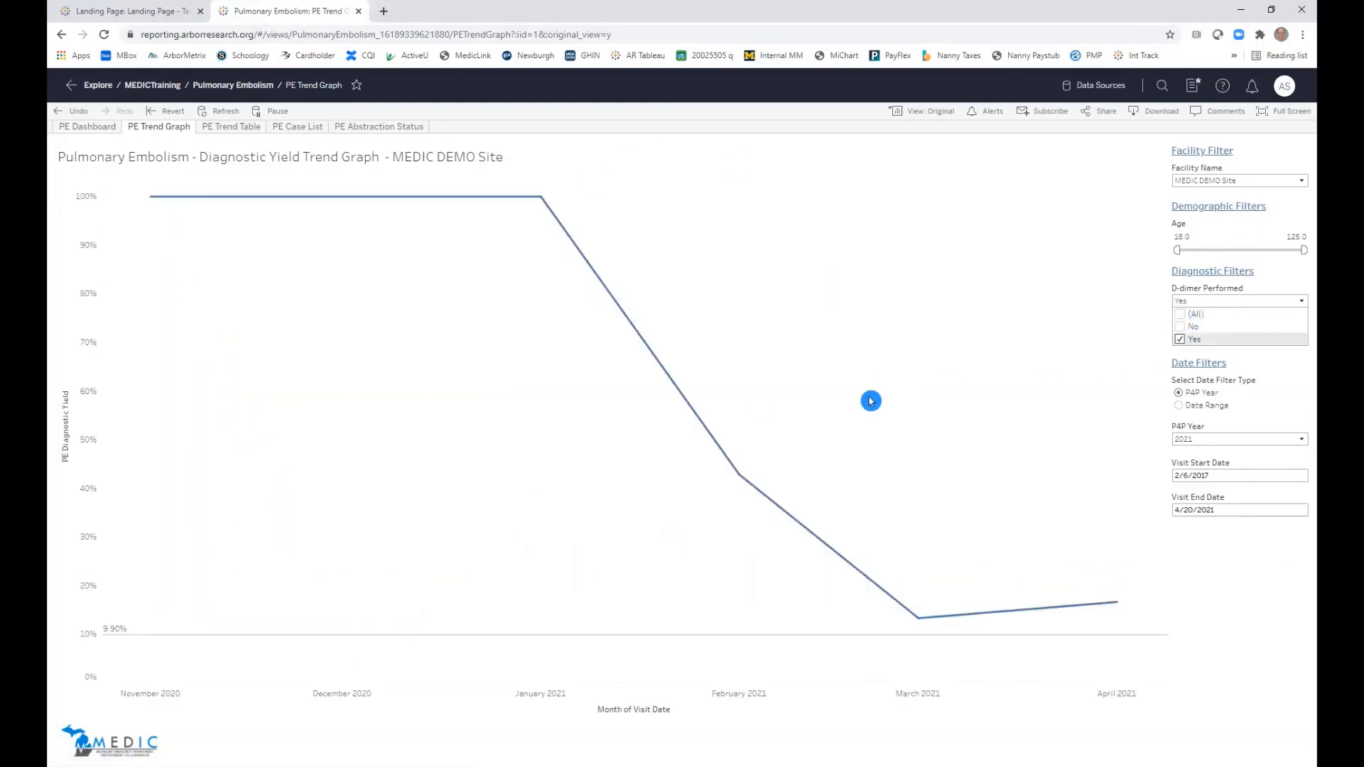